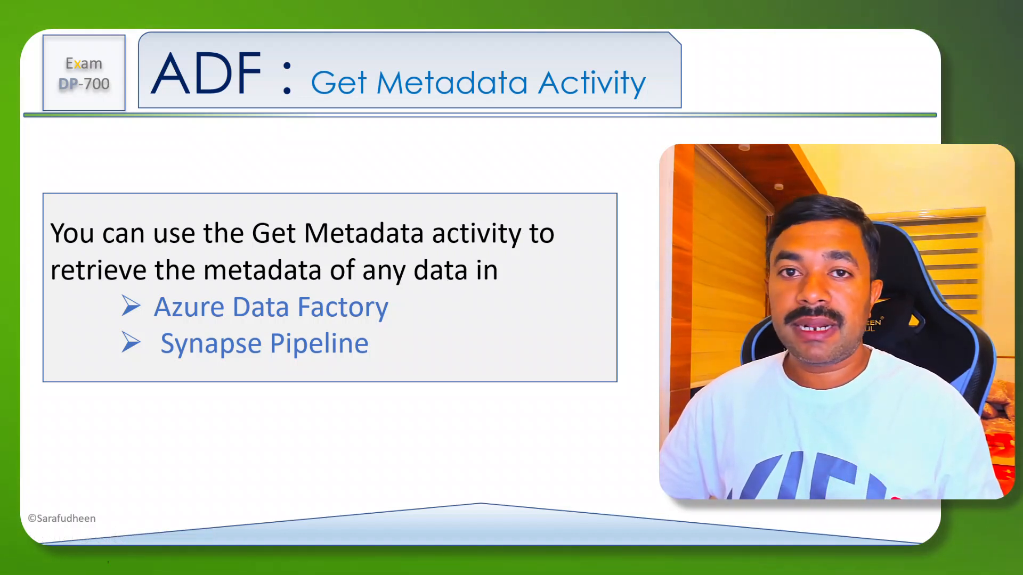
click(484, 322)
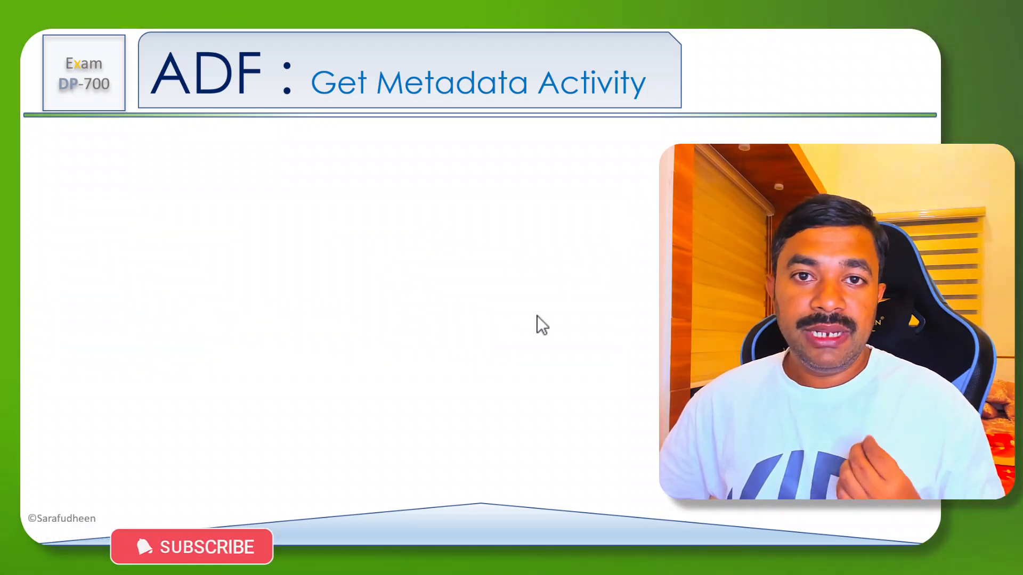
click(537, 315)
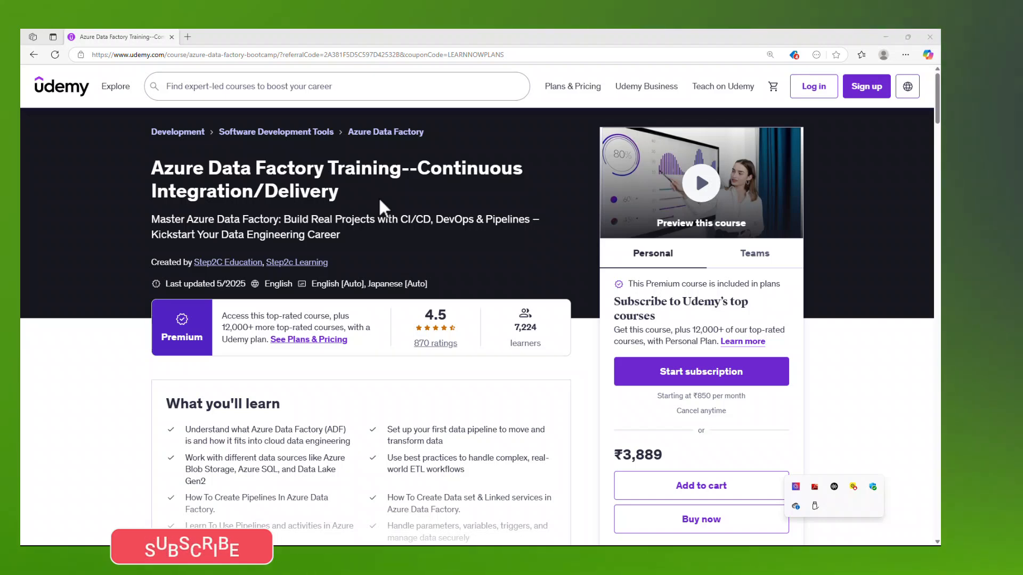
Look through the Azure Data Factory training course page, including what the course includes and its content
scroll(378, 196, down, 5)
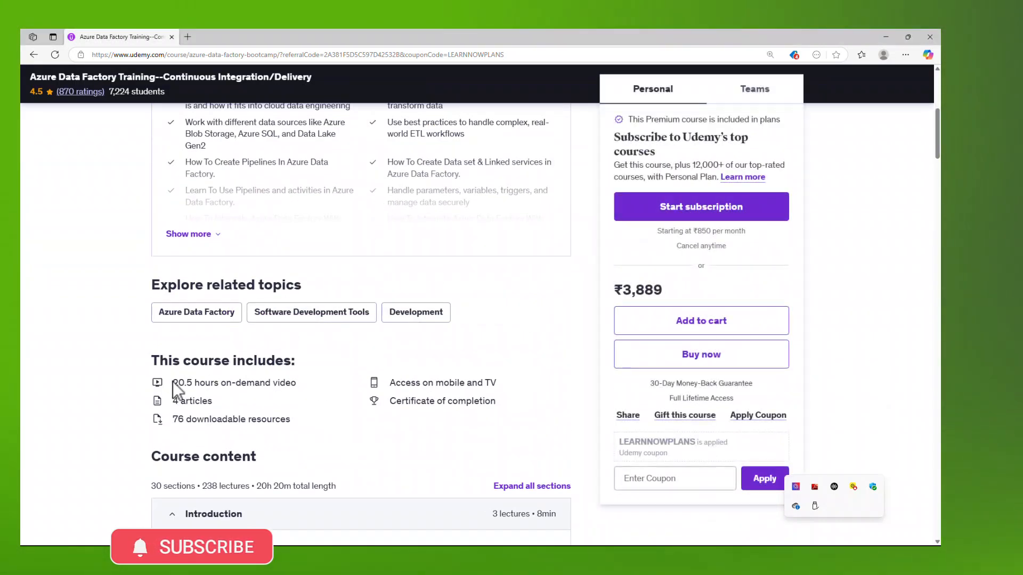
drag(172, 383, 298, 383)
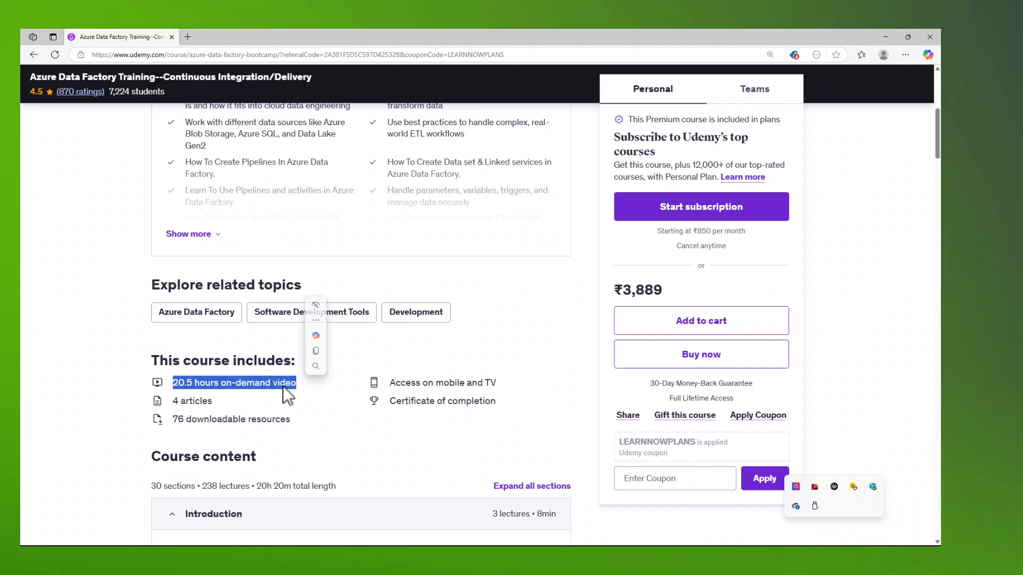
scroll(283, 386, down, 4)
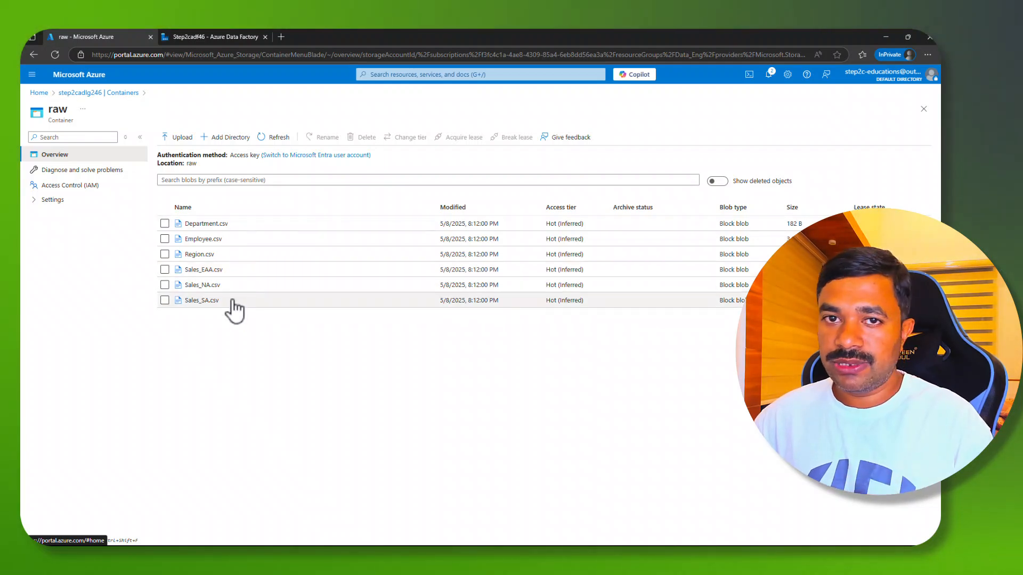
Switch to Azure Data Factory and review the connection settings of the d_Raw_folder and ds_individual_files_Text datasets
click(221, 33)
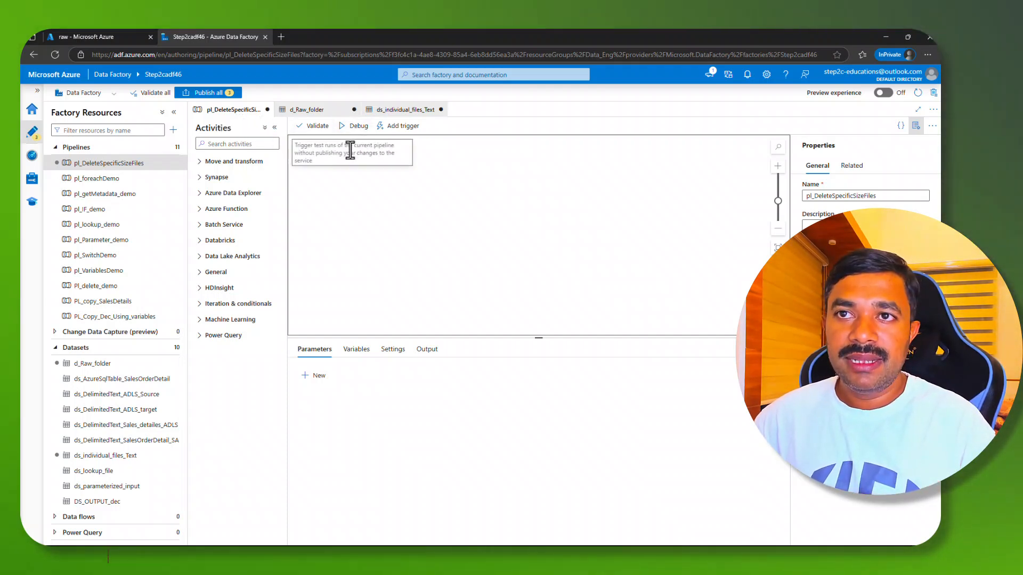
click(310, 109)
click(108, 365)
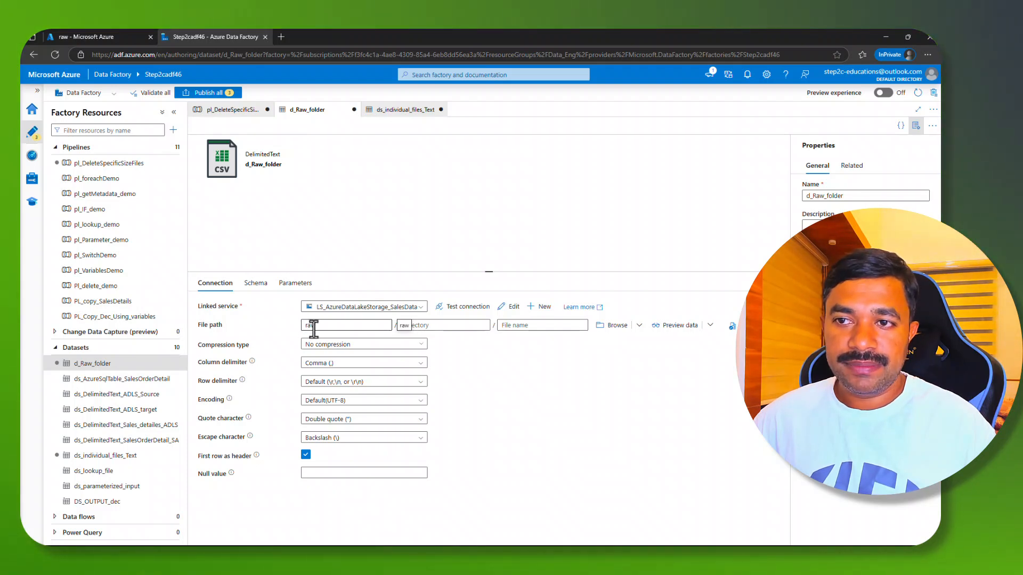
click(391, 111)
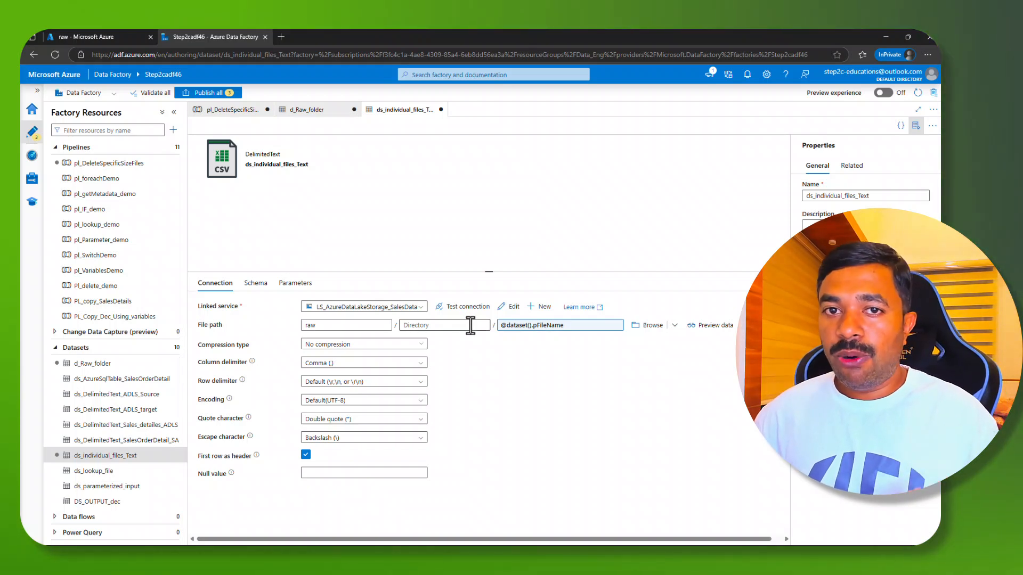
Find the Get Metadata activity by searching for "get me" and add it to the pl_DeleteSpecificSizeFiles pipeline
click(222, 111)
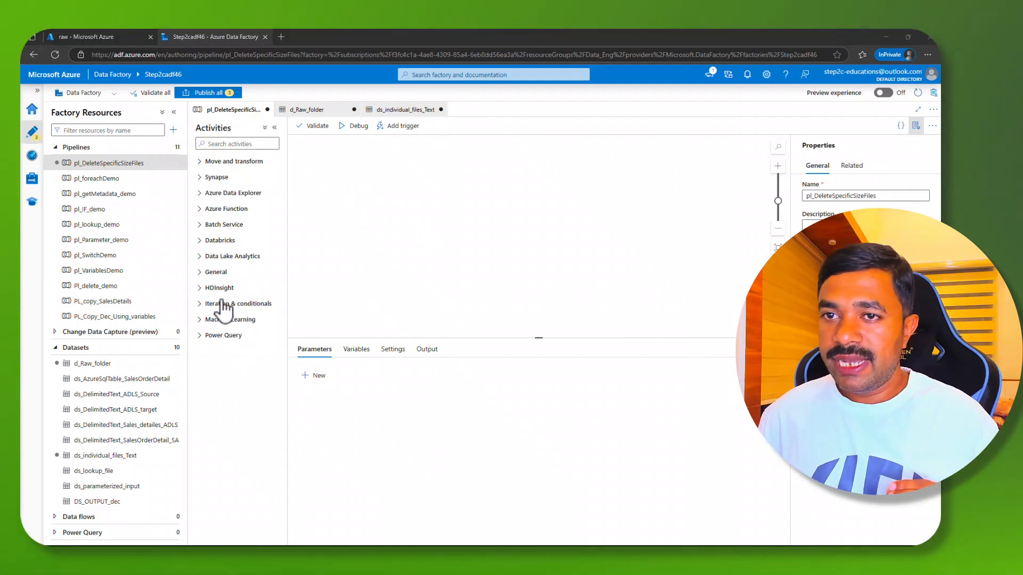
click(202, 272)
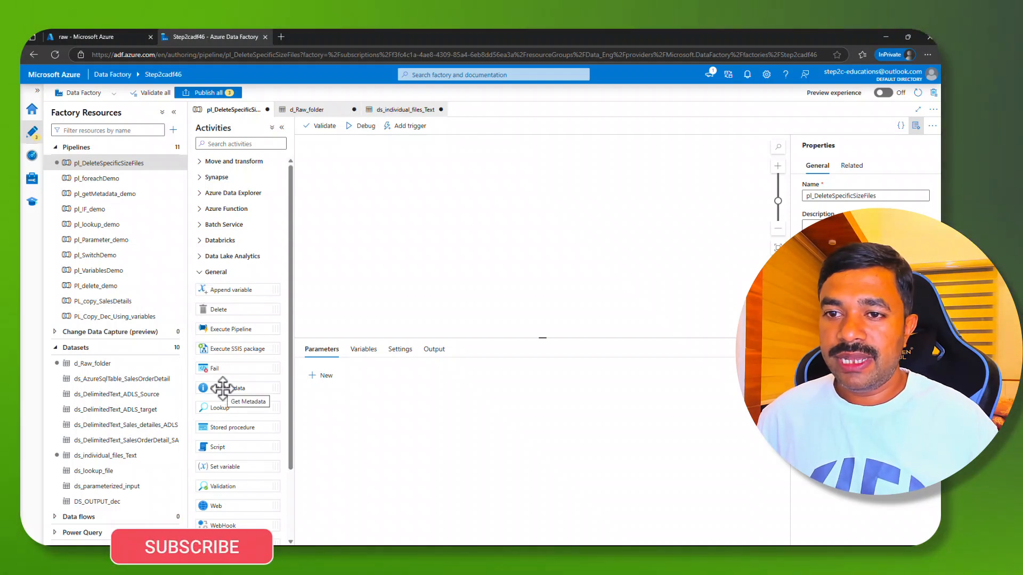
click(213, 144)
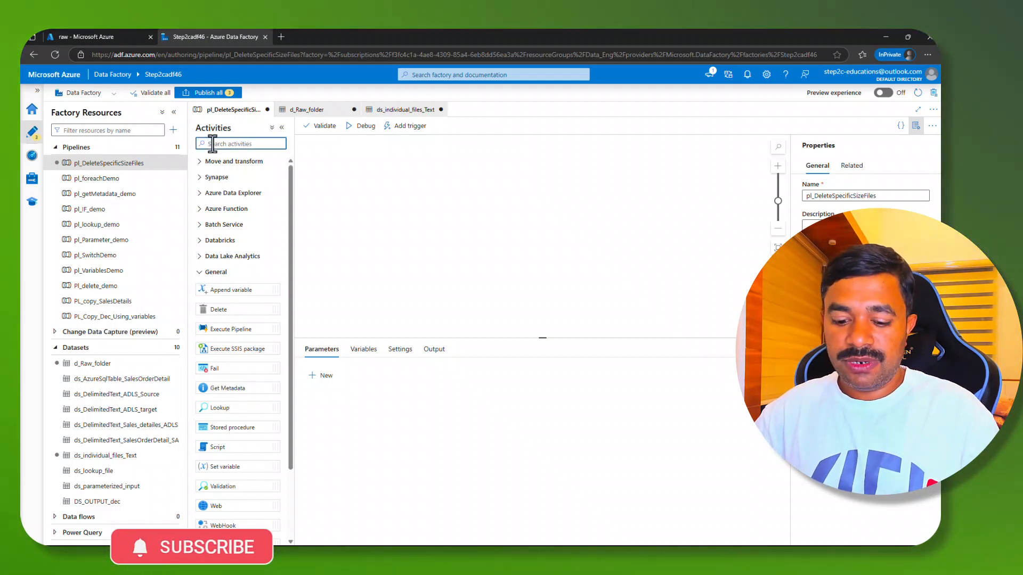
text(get me)
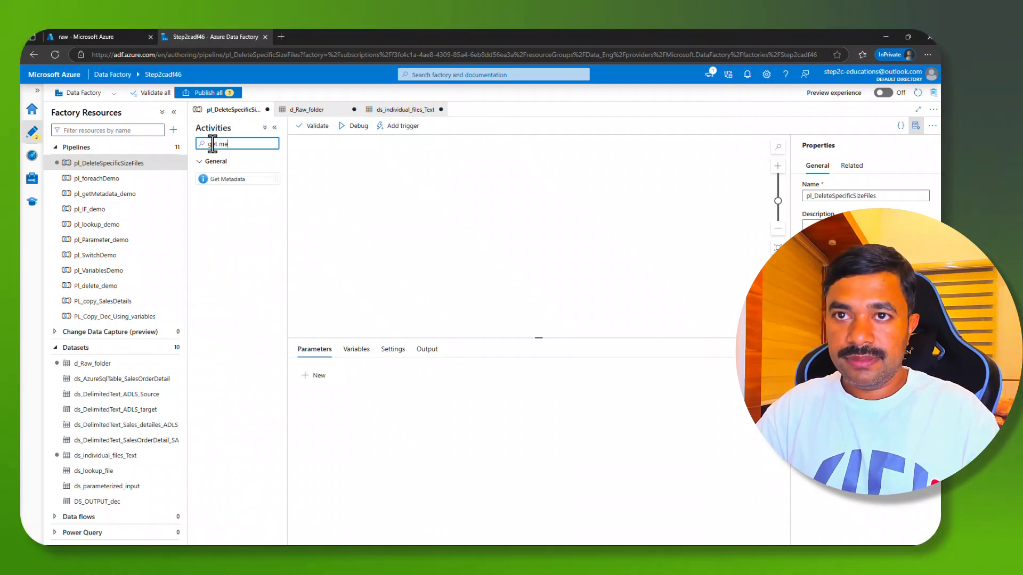
drag(228, 179, 426, 191)
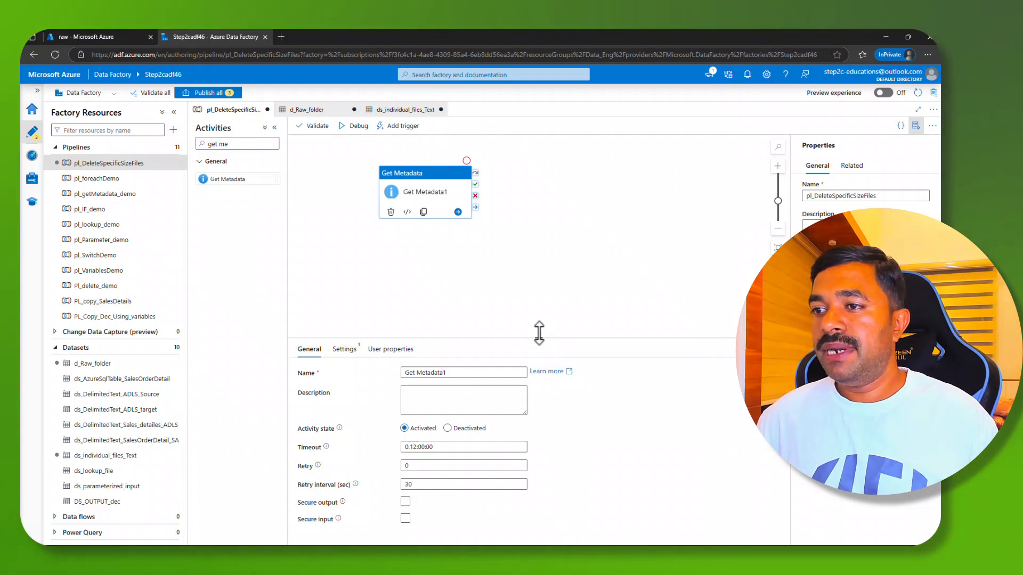
Enlarge the activity's properties area and examine its general settings, including description, retry, retry interval and secure output
drag(539, 337, 541, 224)
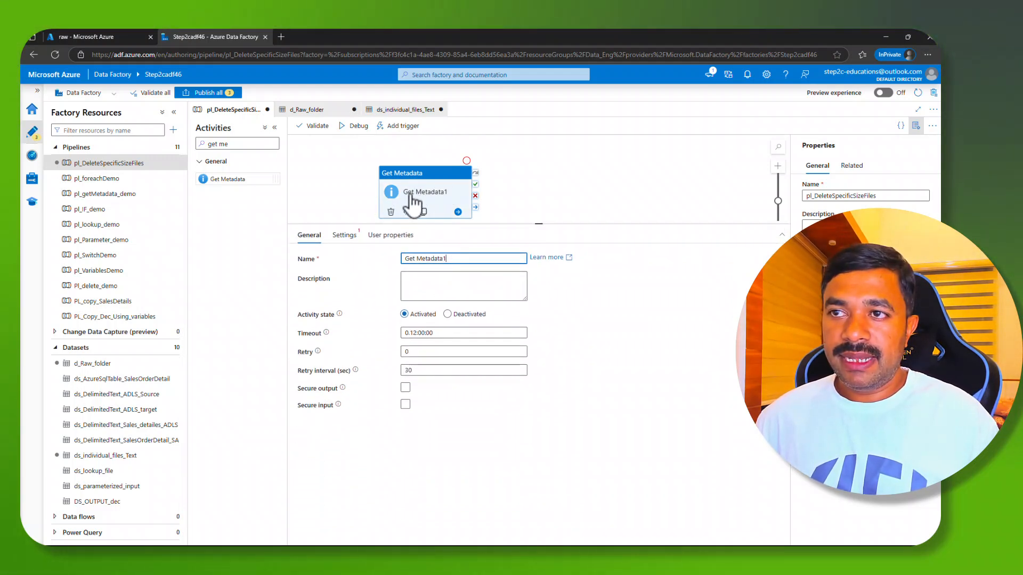
click(446, 287)
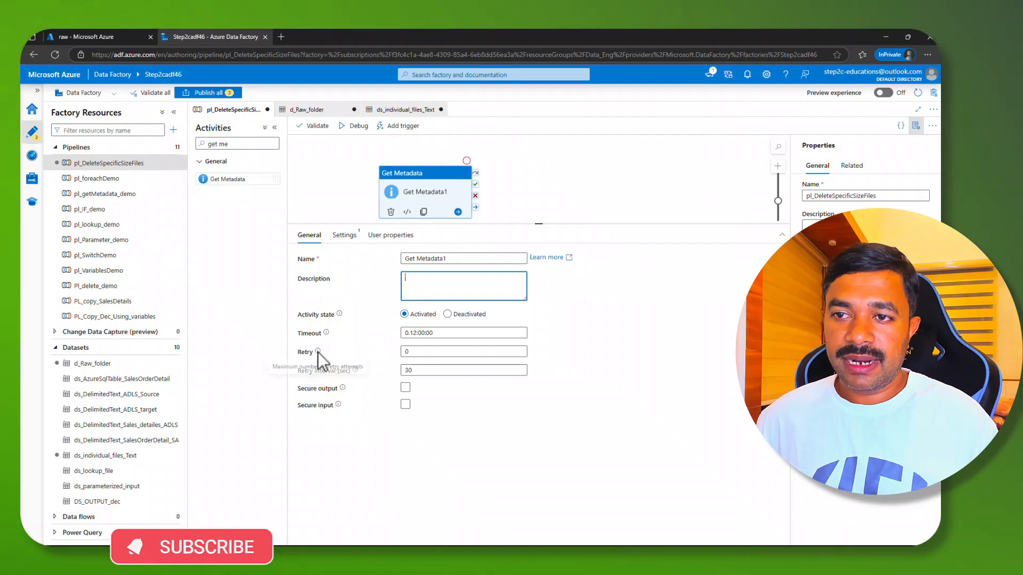
mouse_move(318, 353)
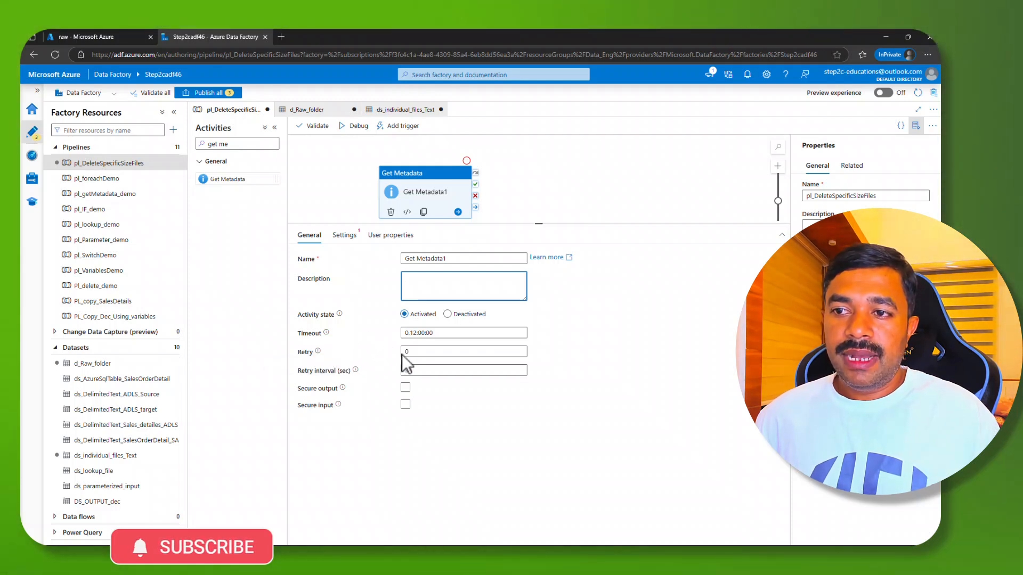
click(416, 370)
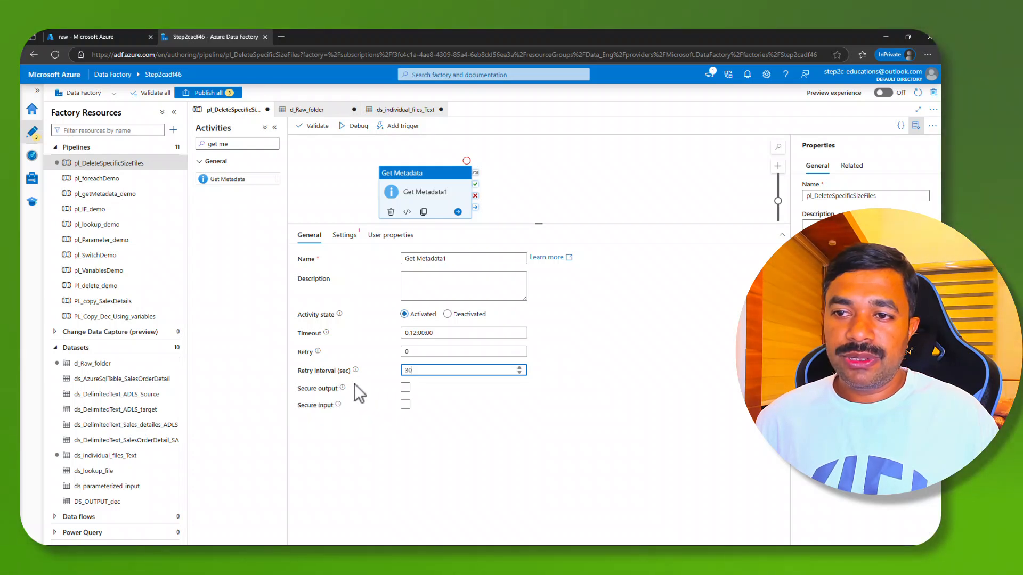
mouse_move(343, 387)
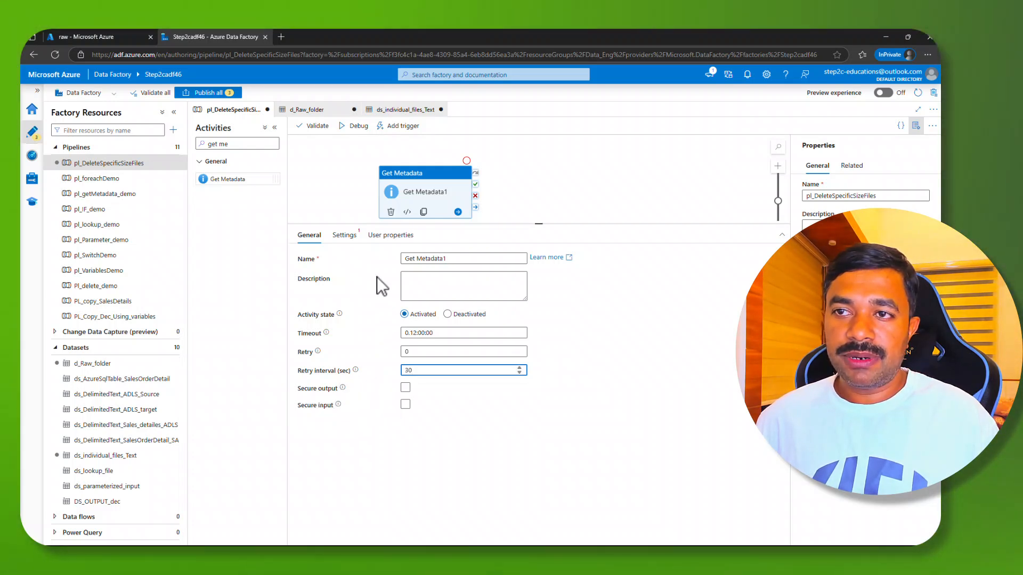
Set the Get Metadata activity's dataset to d_Raw_folder and try a debug run of the pipeline
click(344, 236)
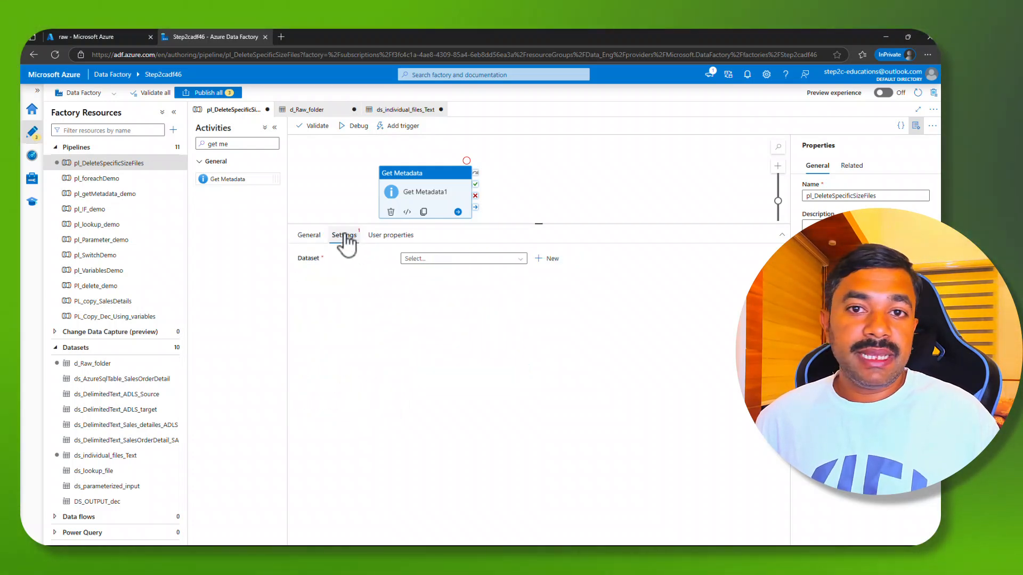
click(430, 259)
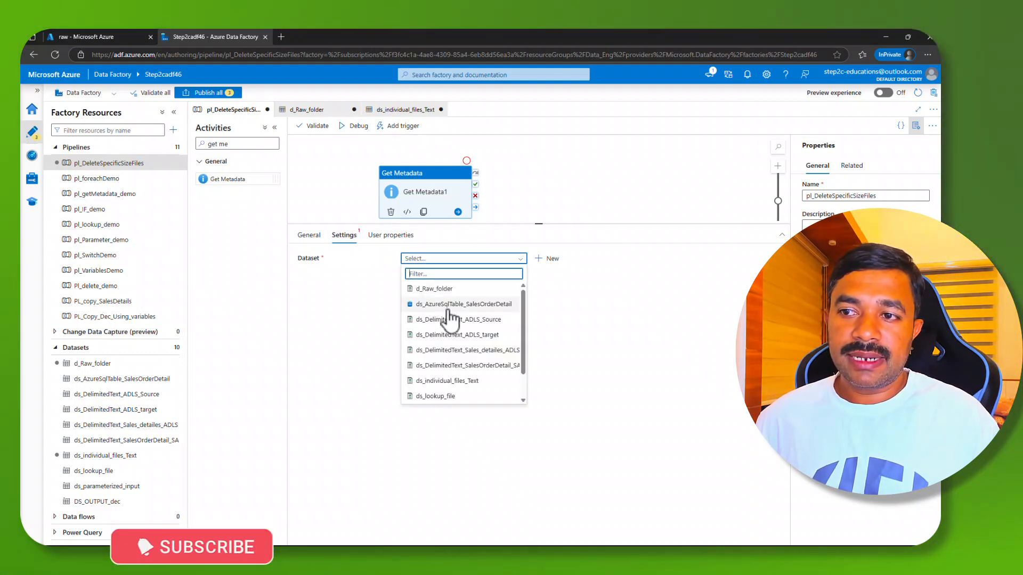
scroll(450, 318, down, 1)
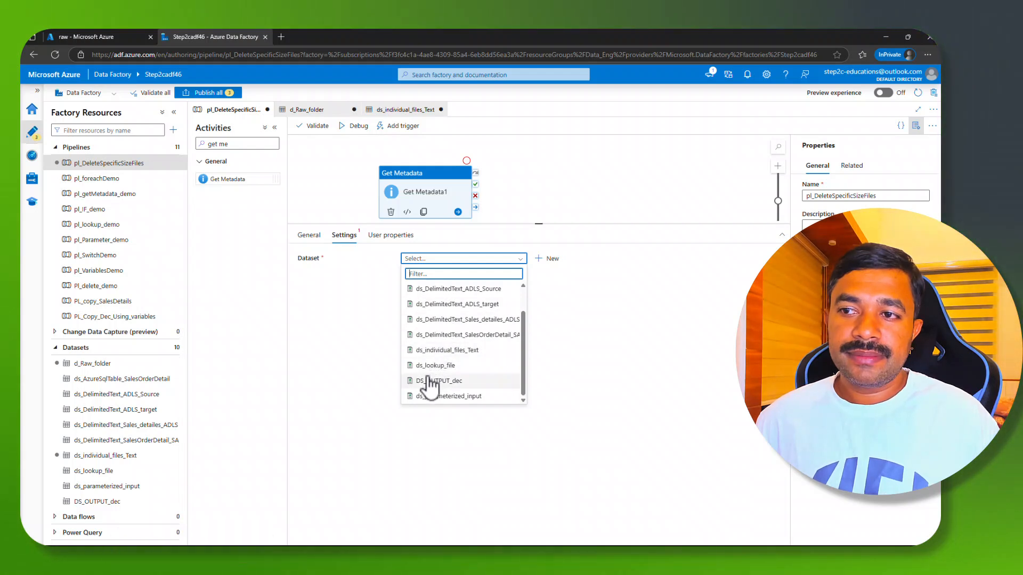
scroll(432, 385, up, 1)
scroll(430, 384, up, 1)
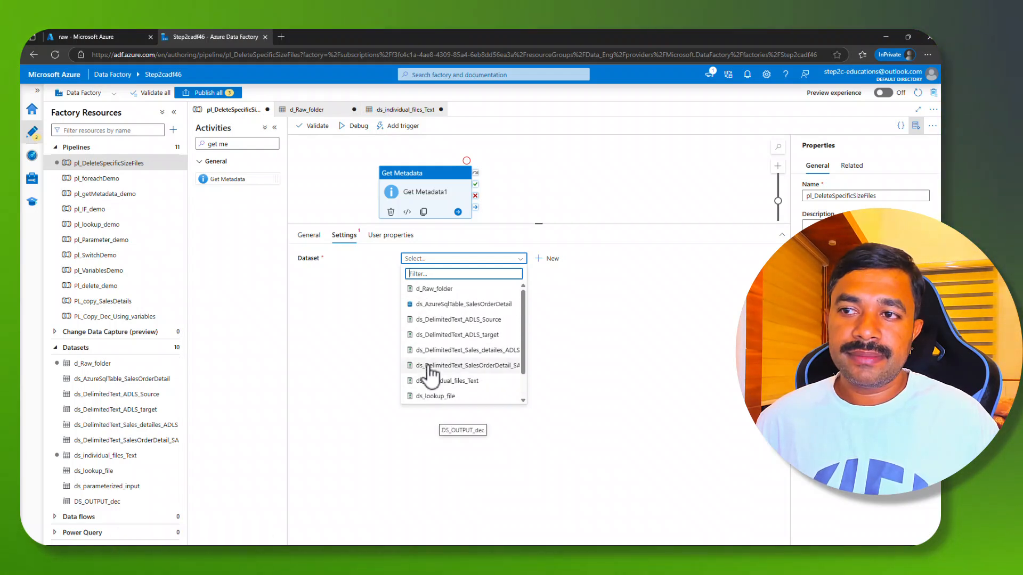
click(430, 293)
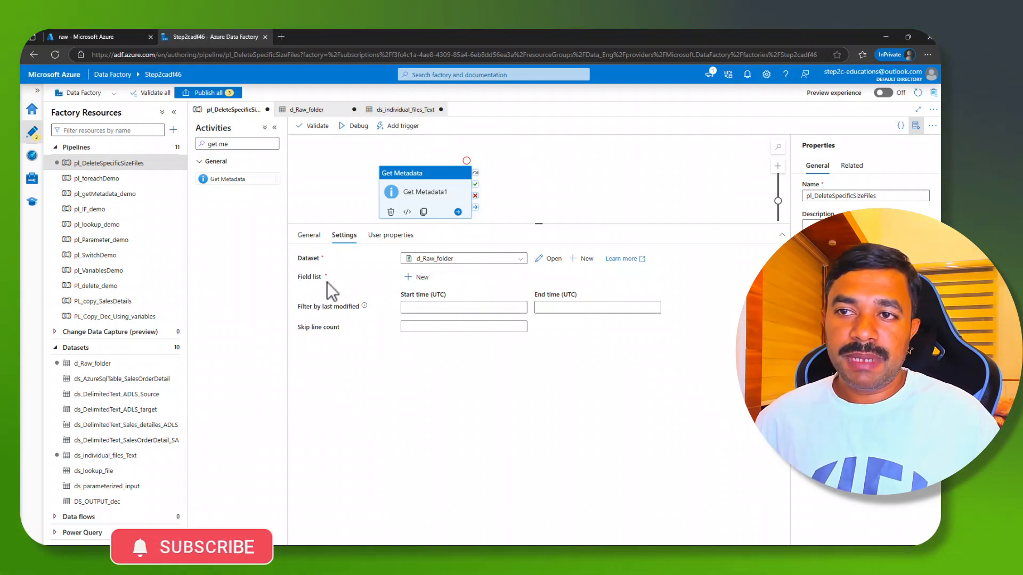
click(347, 130)
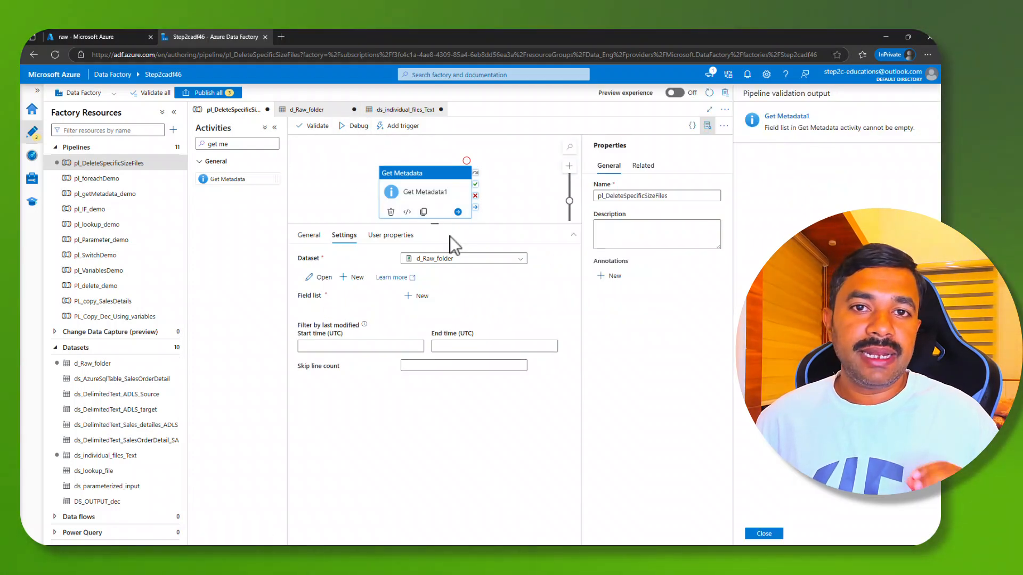
click(777, 534)
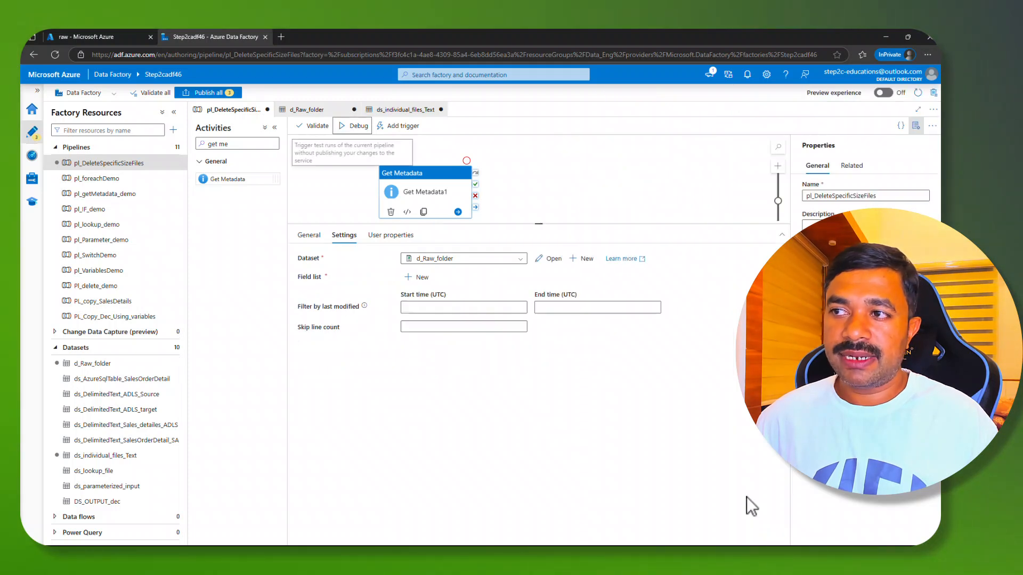
Add three arguments to the Get Metadata activity's field list: Child items, Exists and Last modified
click(418, 277)
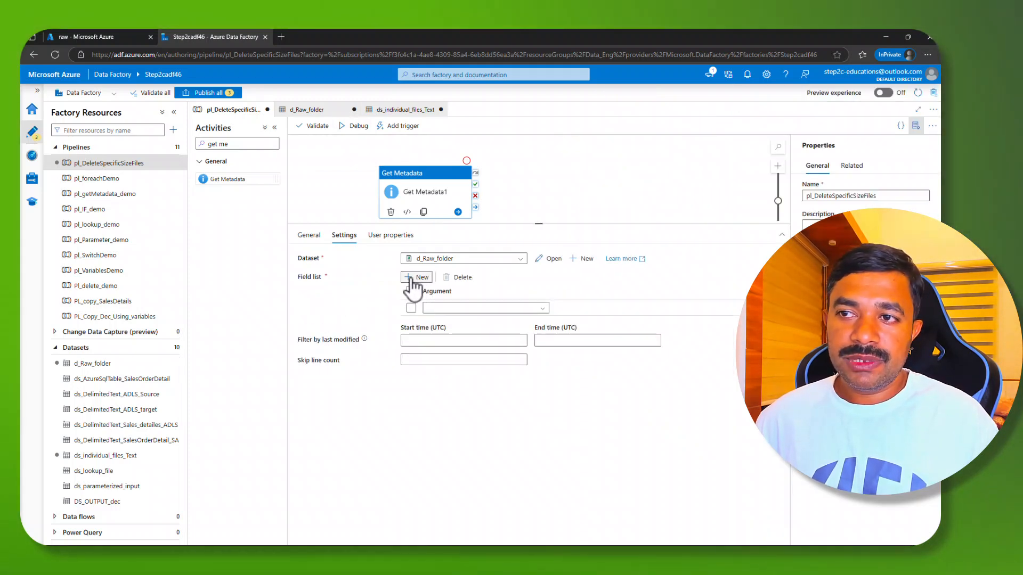
click(418, 277)
click(418, 277)
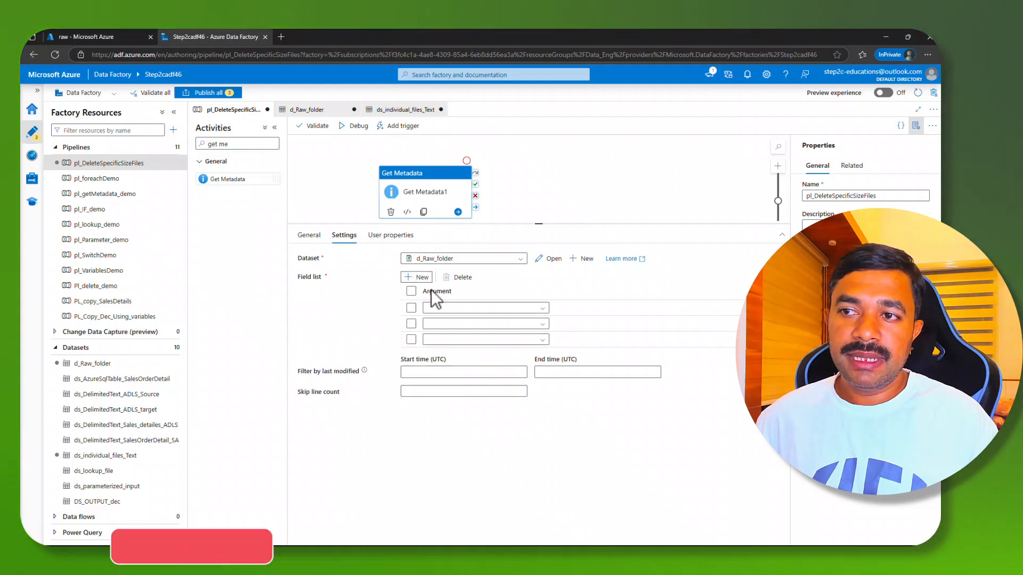
click(463, 308)
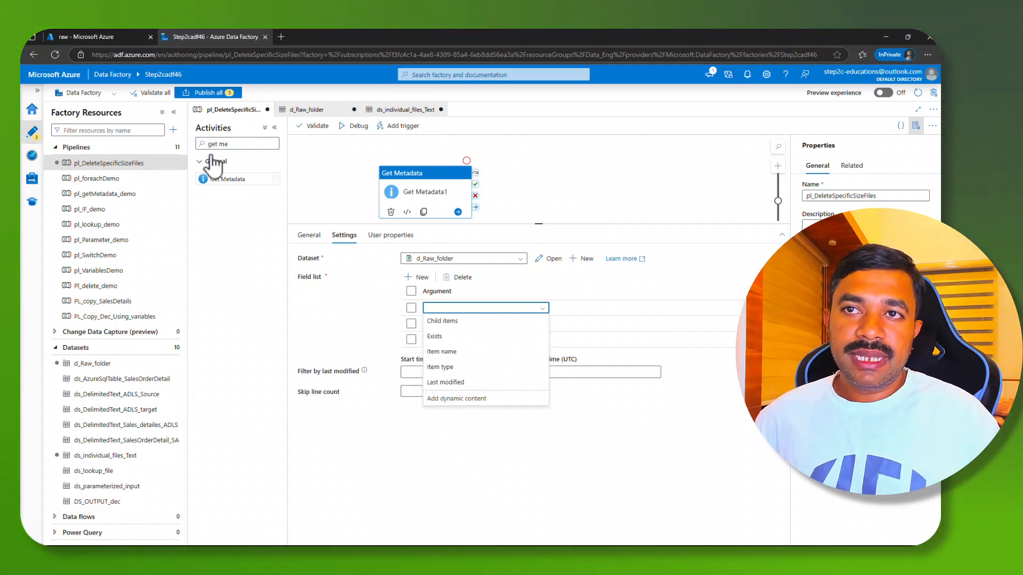
click(442, 322)
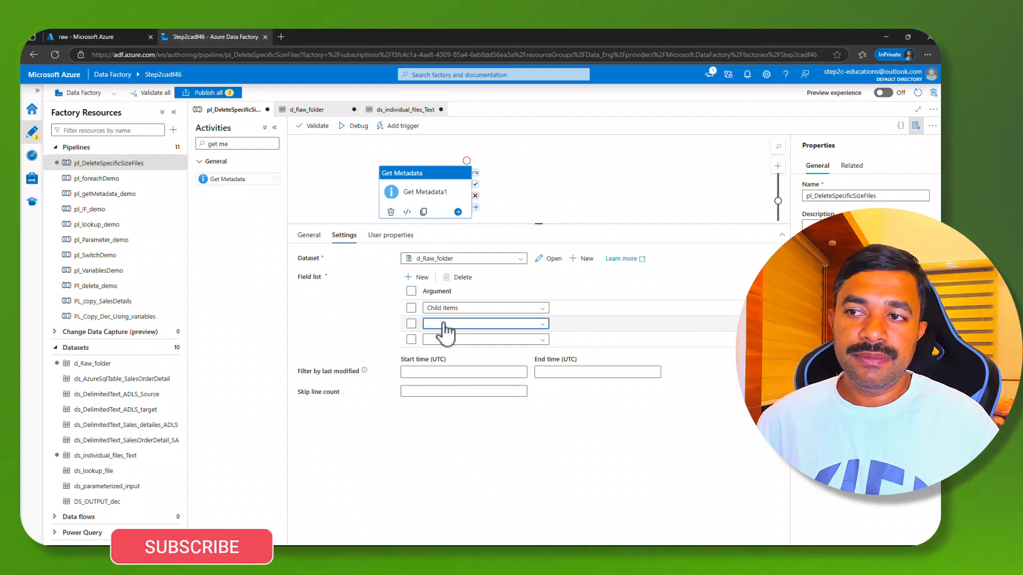
click(442, 324)
click(445, 352)
click(441, 341)
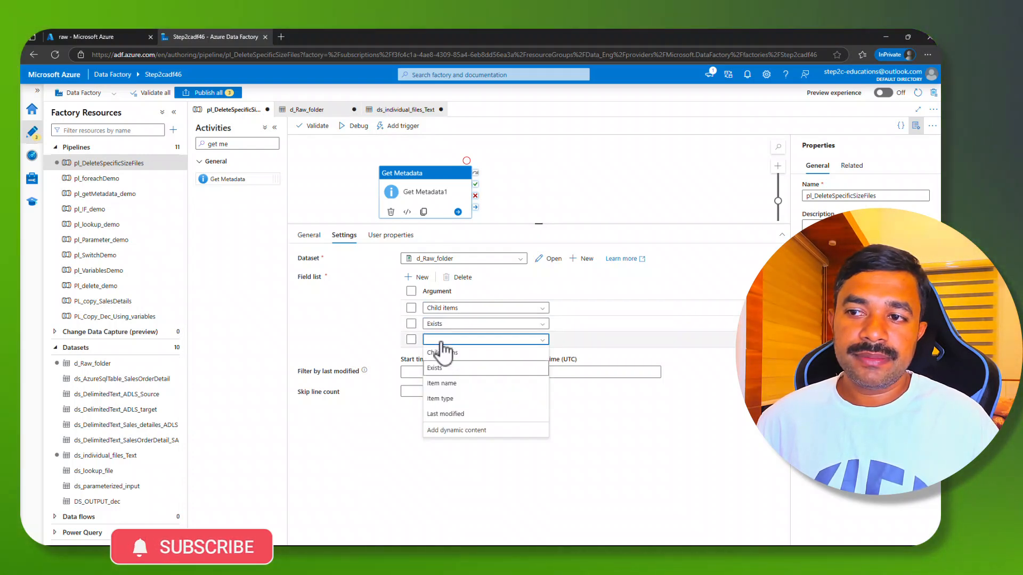
click(446, 414)
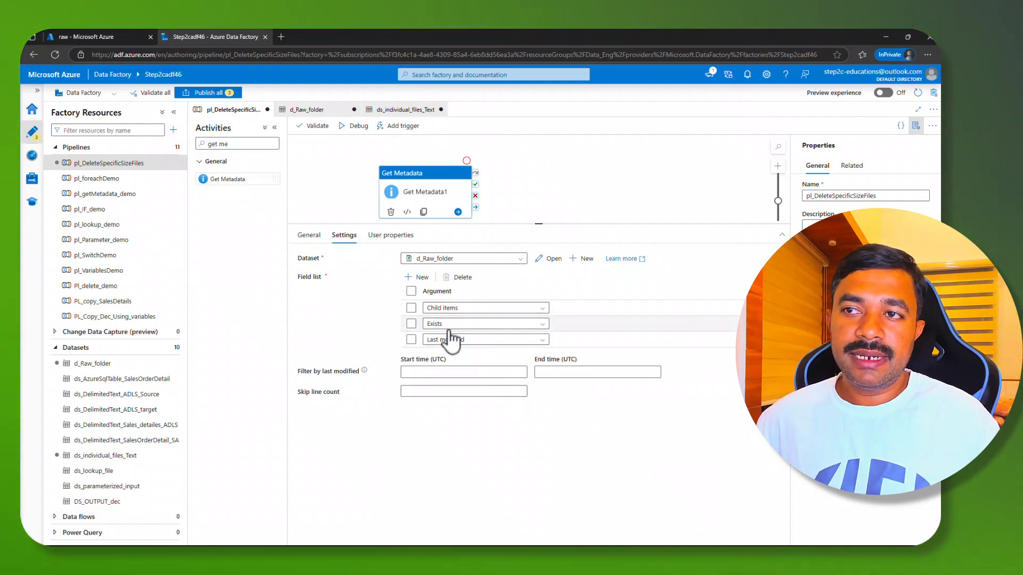
Run the pipeline in debug mode, refresh its run status and open the output of the Get Metadata activity
click(349, 130)
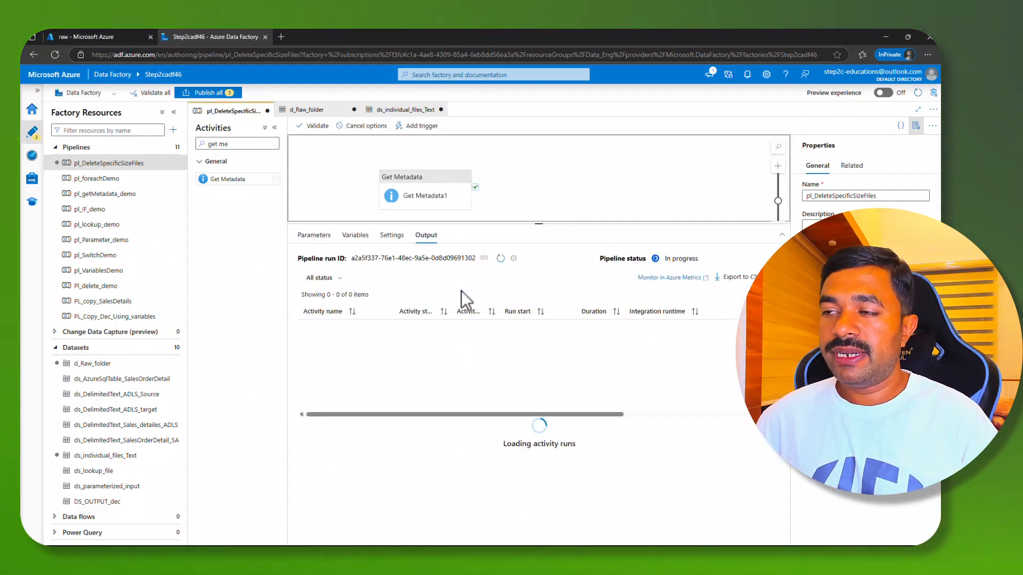
click(500, 259)
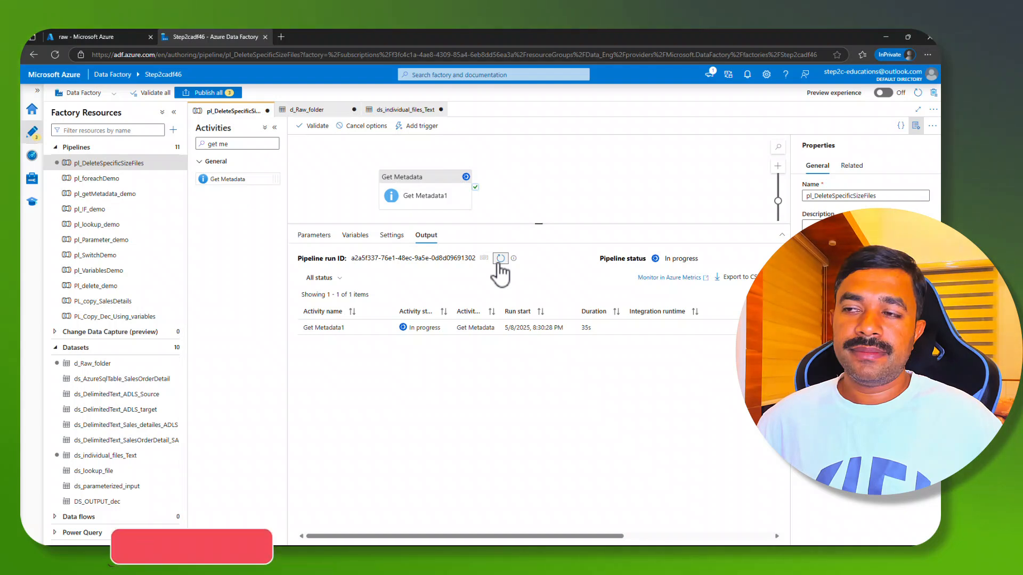
click(500, 258)
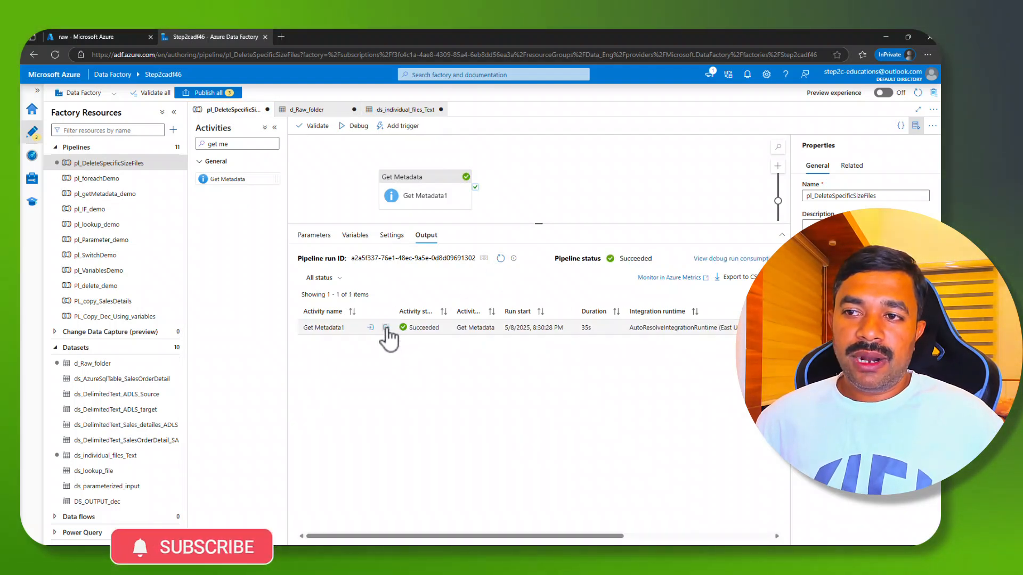
click(386, 327)
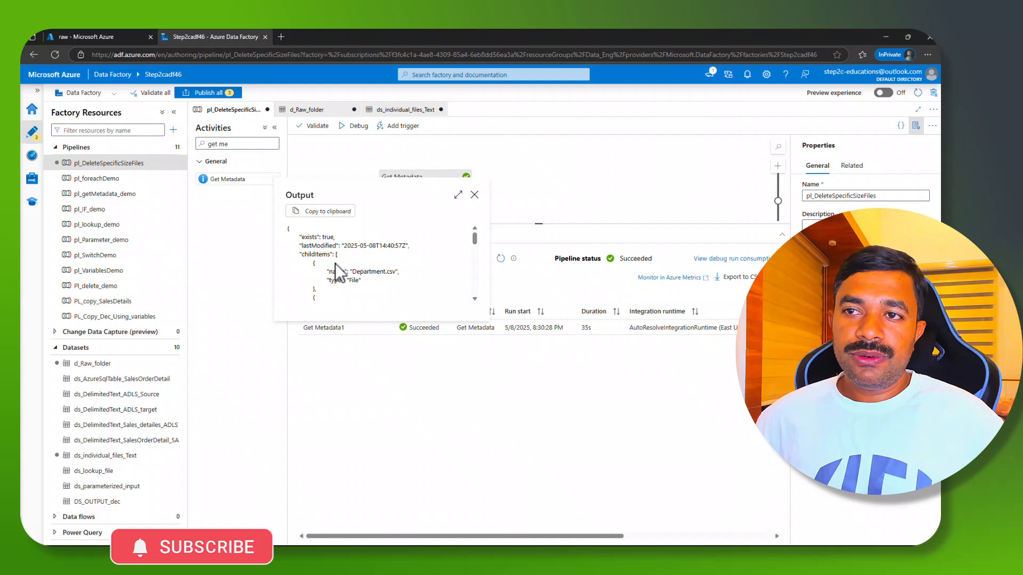
Examine the Get Metadata run output, including the exists, lastModified and childItems values, in the enlarged view and close it
double_click(327, 238)
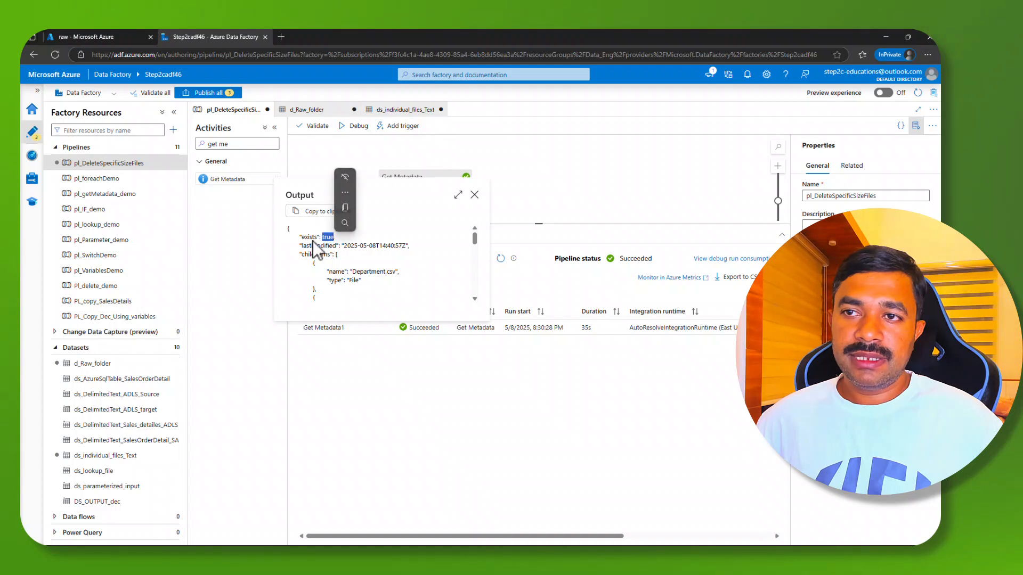
drag(346, 246, 401, 247)
click(312, 254)
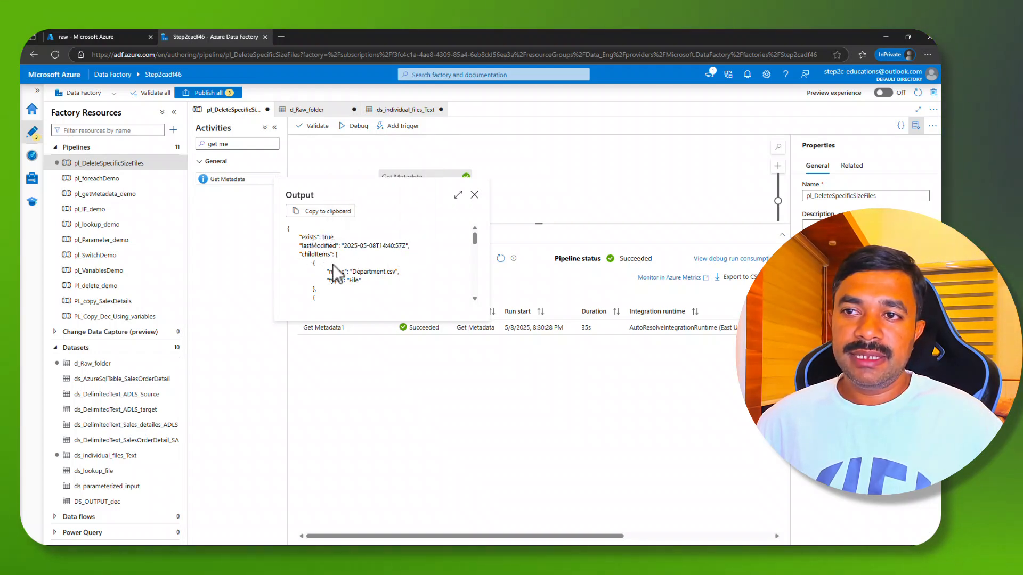
double_click(368, 272)
double_click(354, 280)
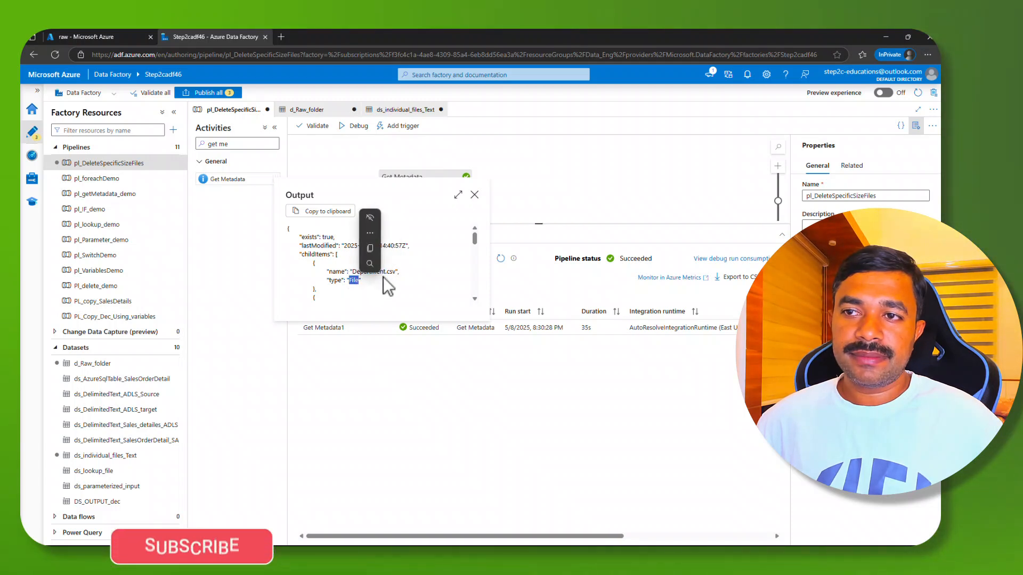
scroll(390, 287, down, 3)
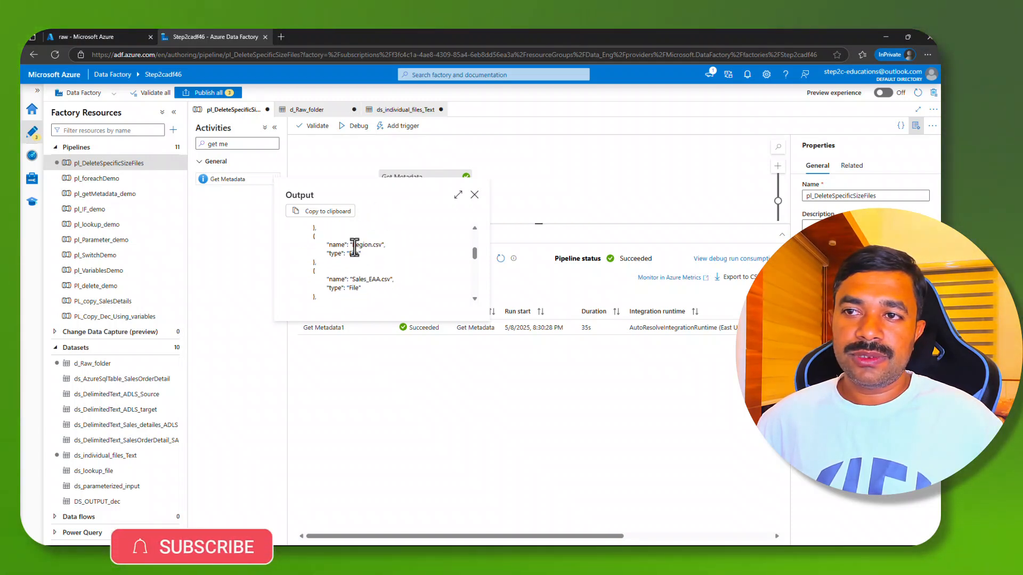
scroll(360, 280, down, 2)
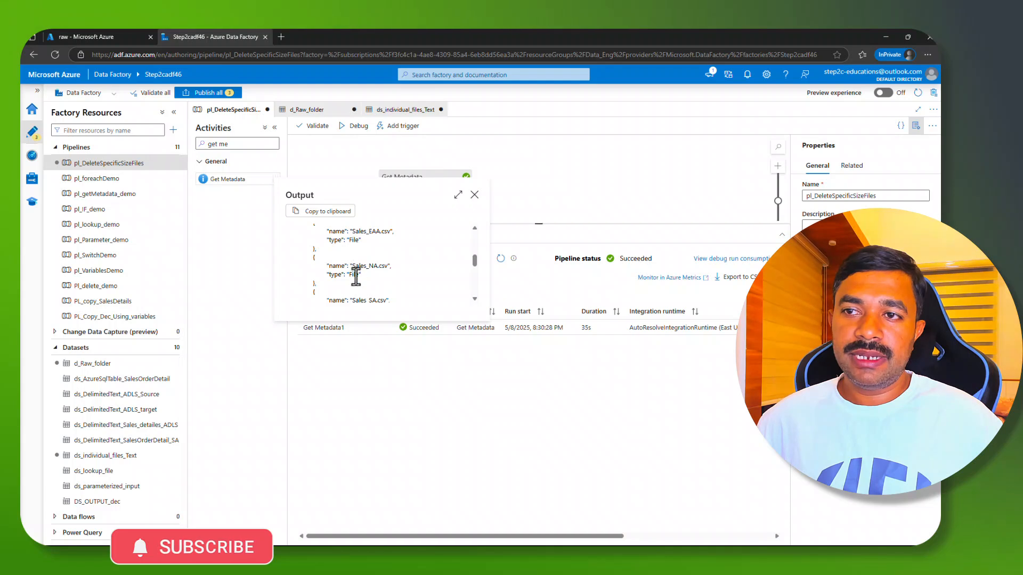
scroll(373, 294, down, 4)
scroll(362, 279, up, 10)
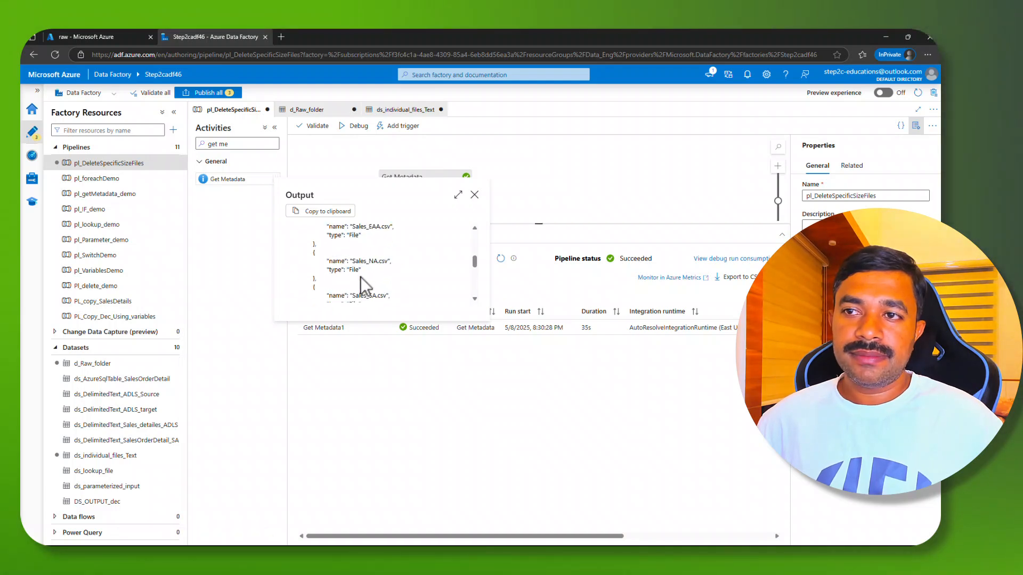
click(458, 195)
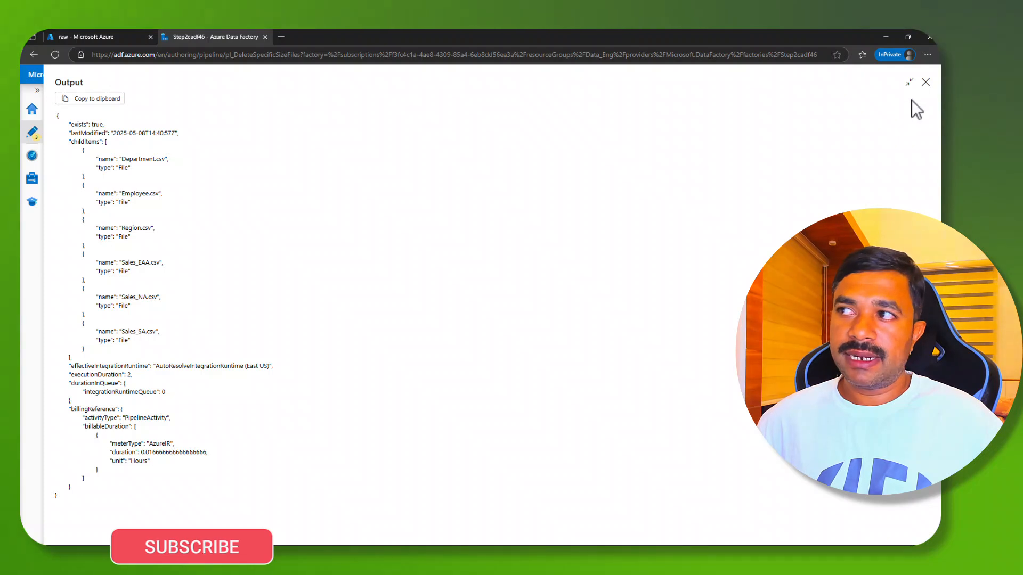
click(926, 82)
Change the Get Metadata activity's Last modified argument to Item type and add an Item name argument to the field list
click(458, 189)
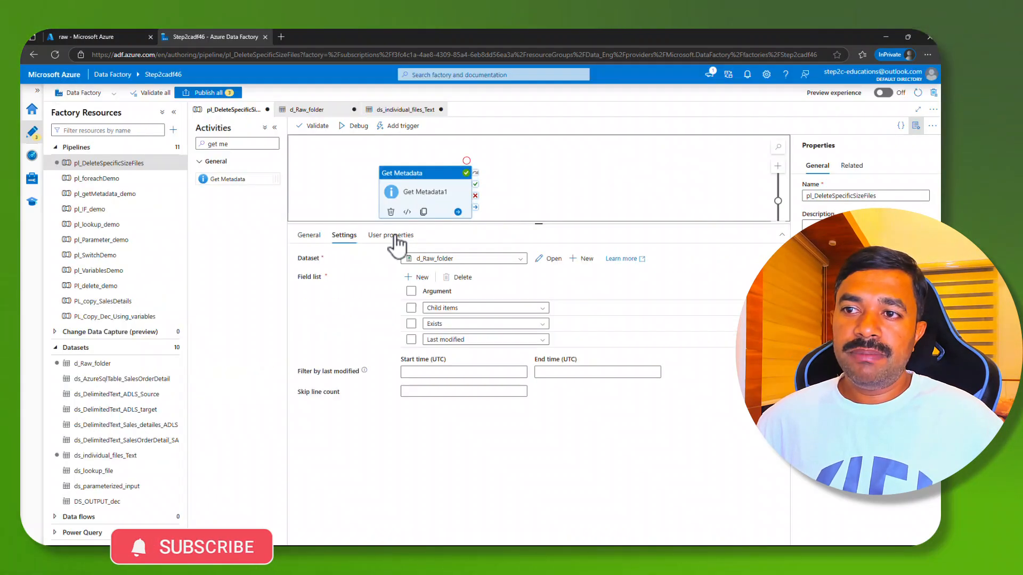
click(456, 340)
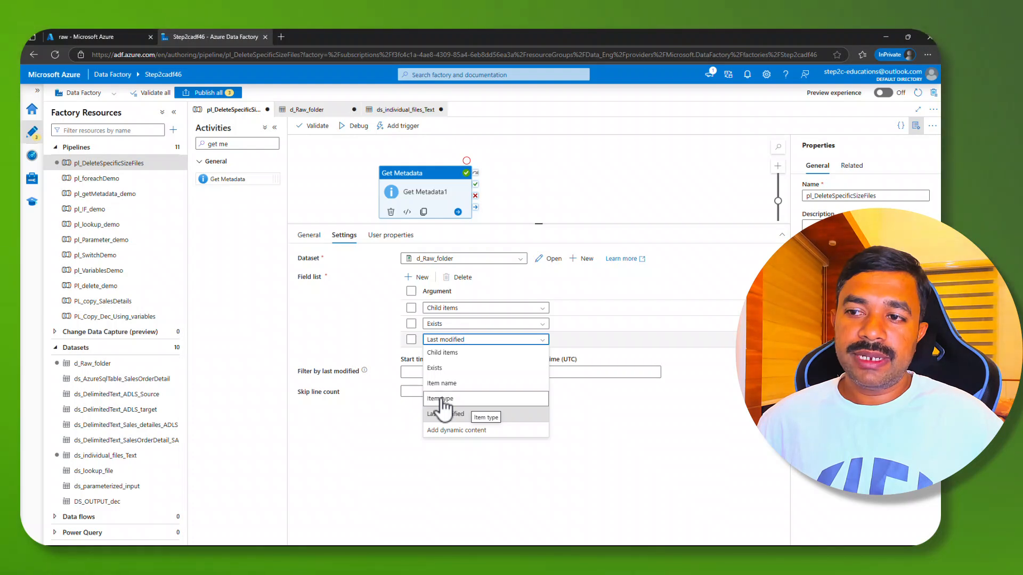
click(441, 399)
click(418, 277)
click(442, 357)
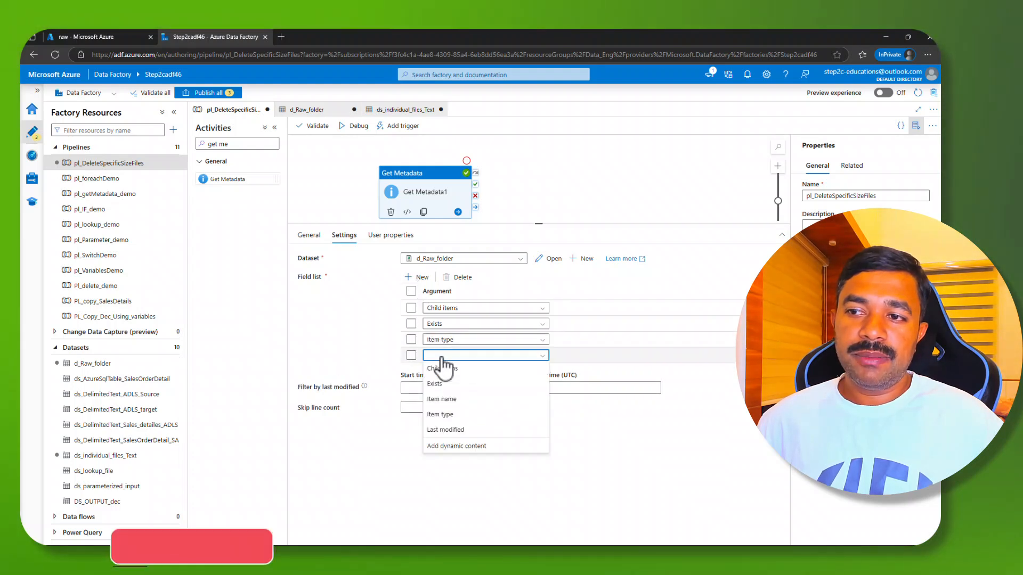
click(443, 400)
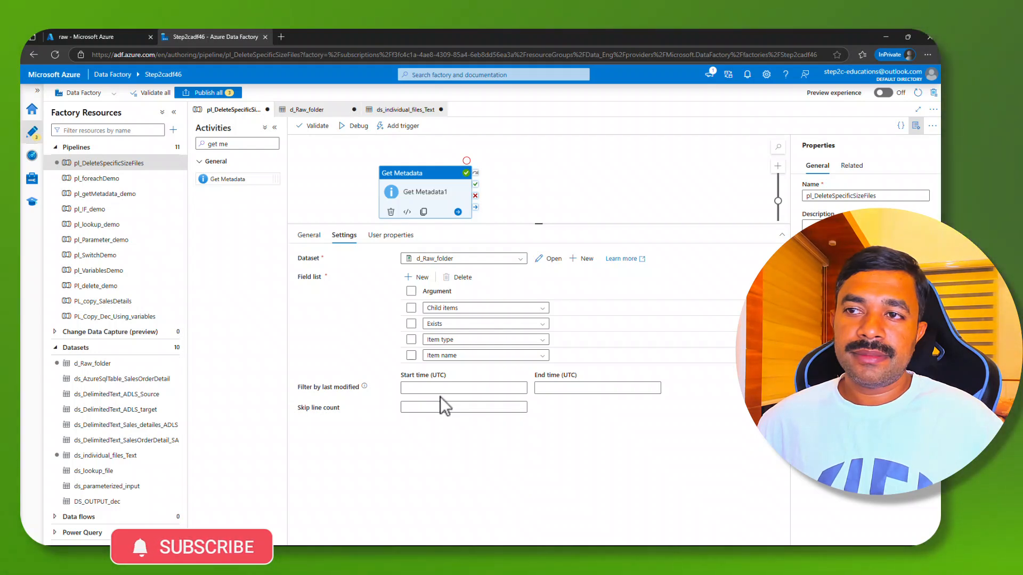
Debug the pipeline again, refresh the run status, and review the Get Metadata output in the enlarged view before closing it
click(344, 127)
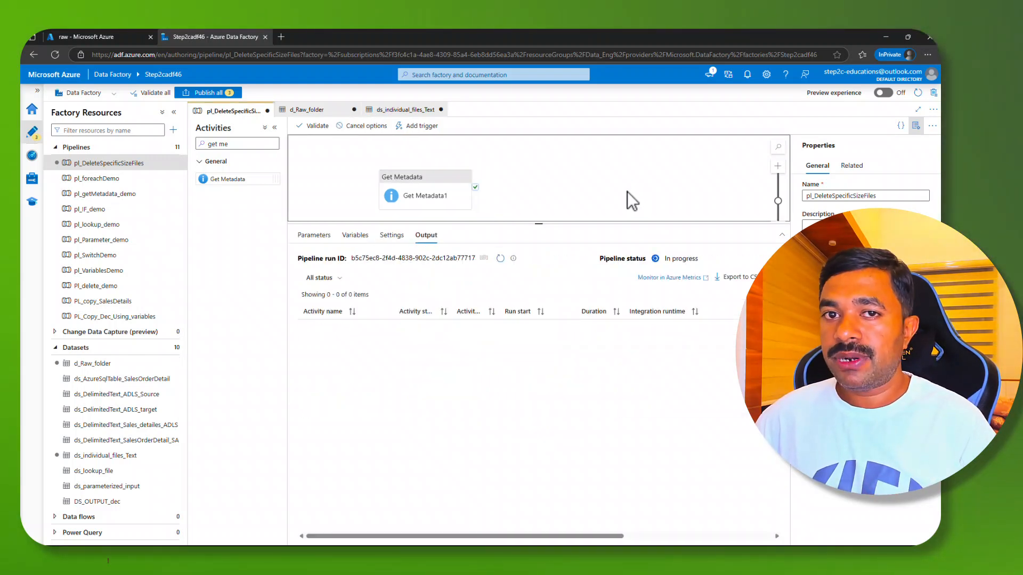
click(500, 258)
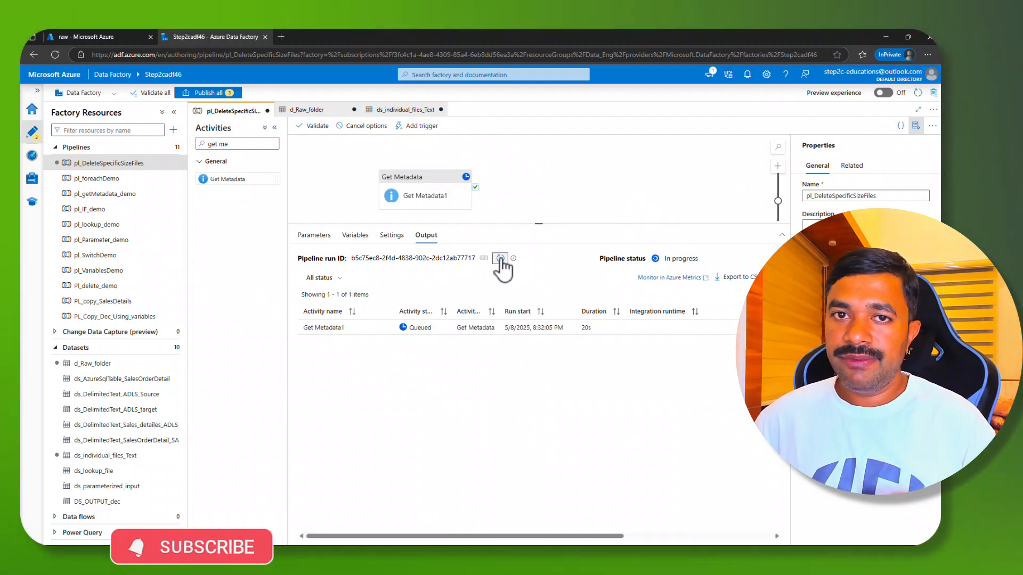
click(500, 259)
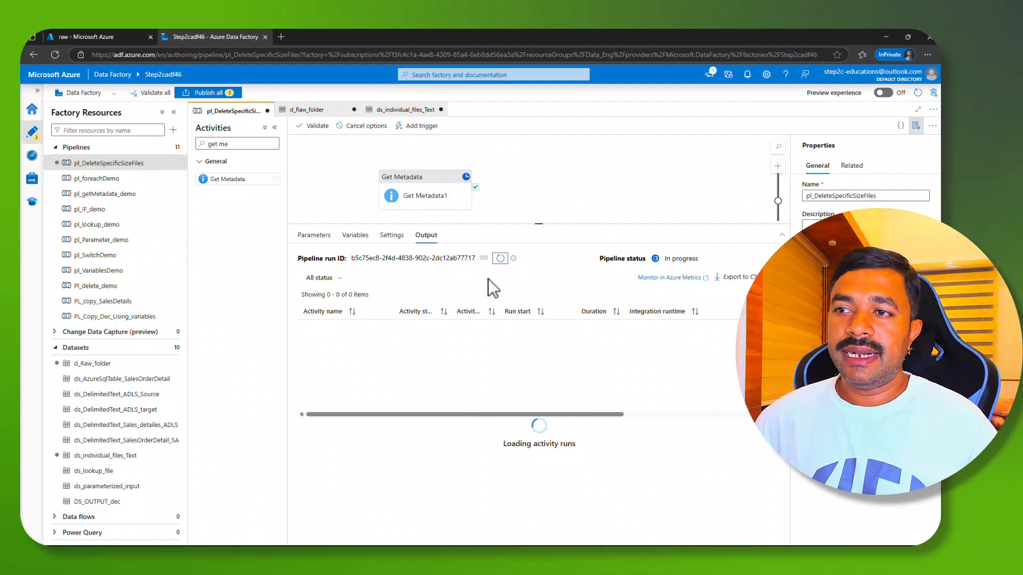
click(501, 258)
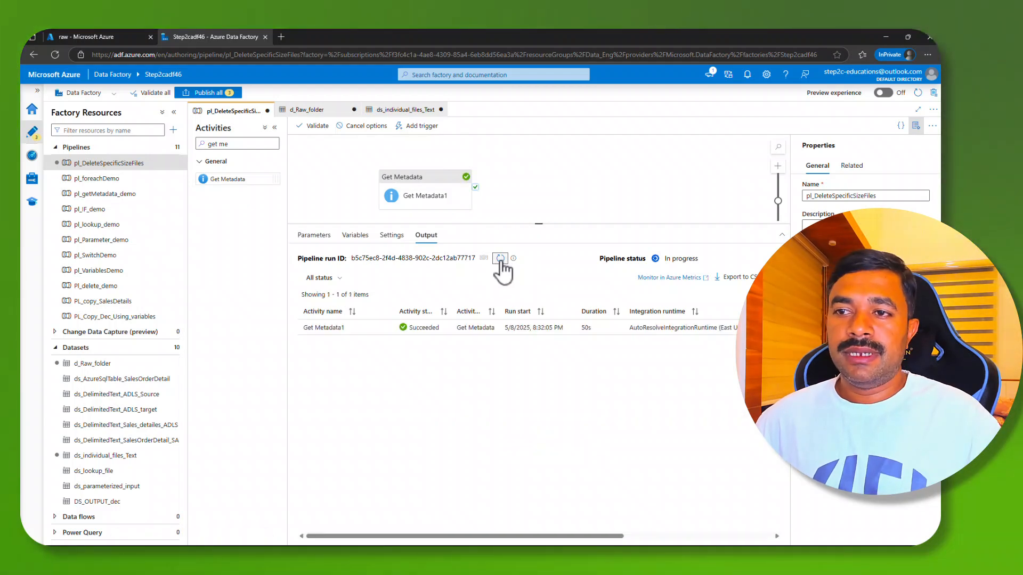
click(386, 327)
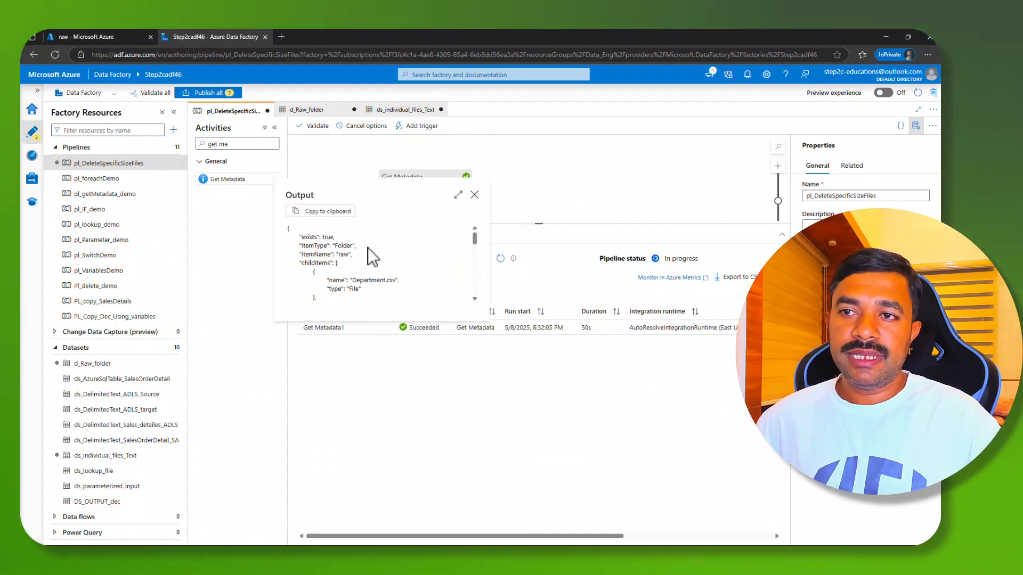
click(458, 196)
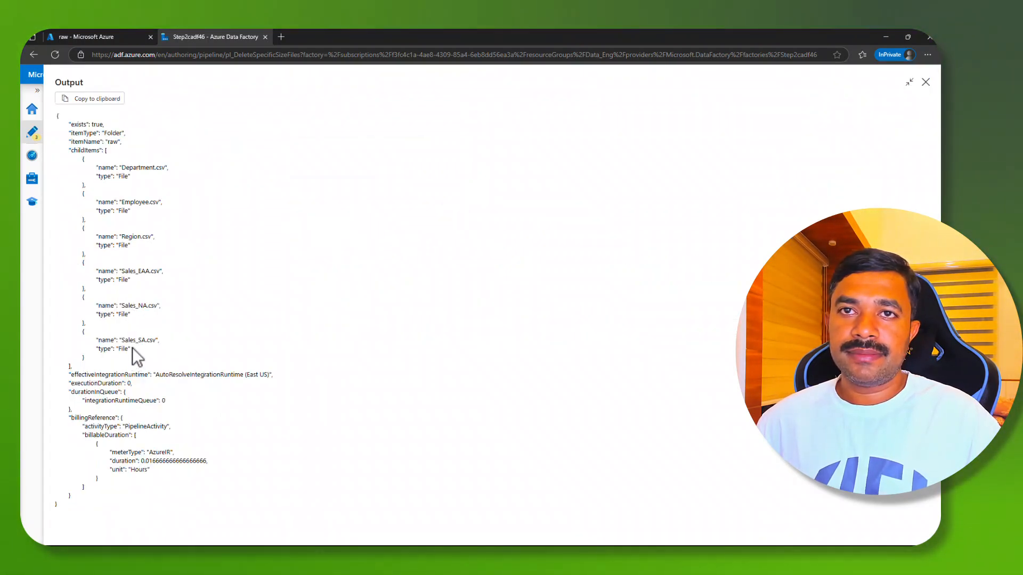
click(926, 84)
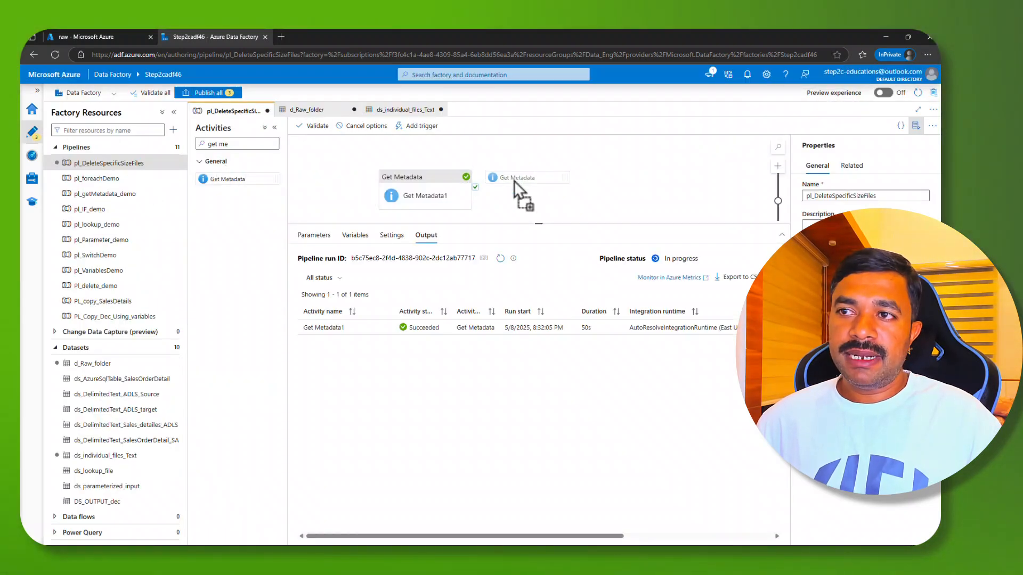
Add a second Get Metadata activity beside the first one and set its dataset to ds_individual_files_Text
drag(513, 181, 543, 185)
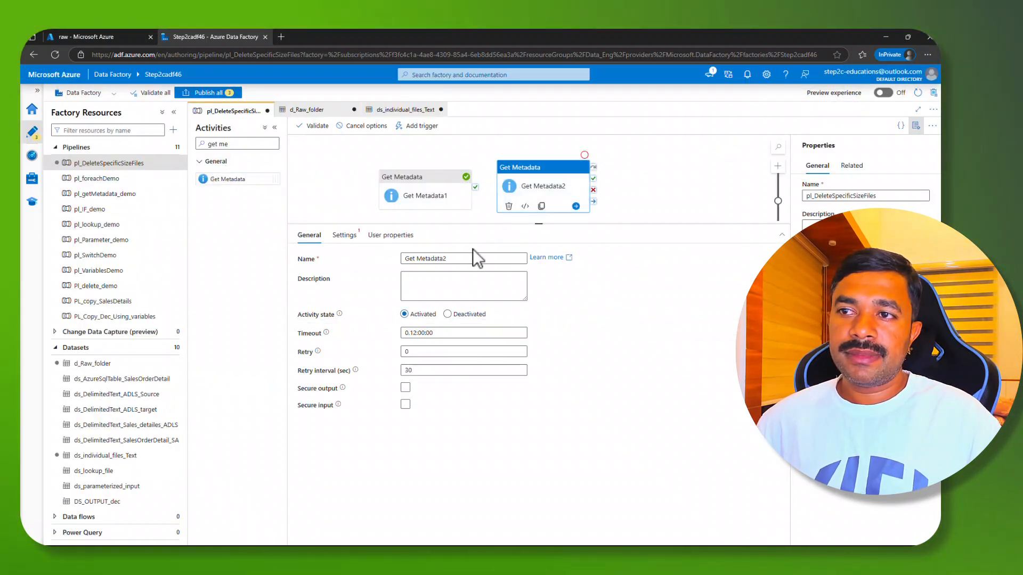
click(346, 235)
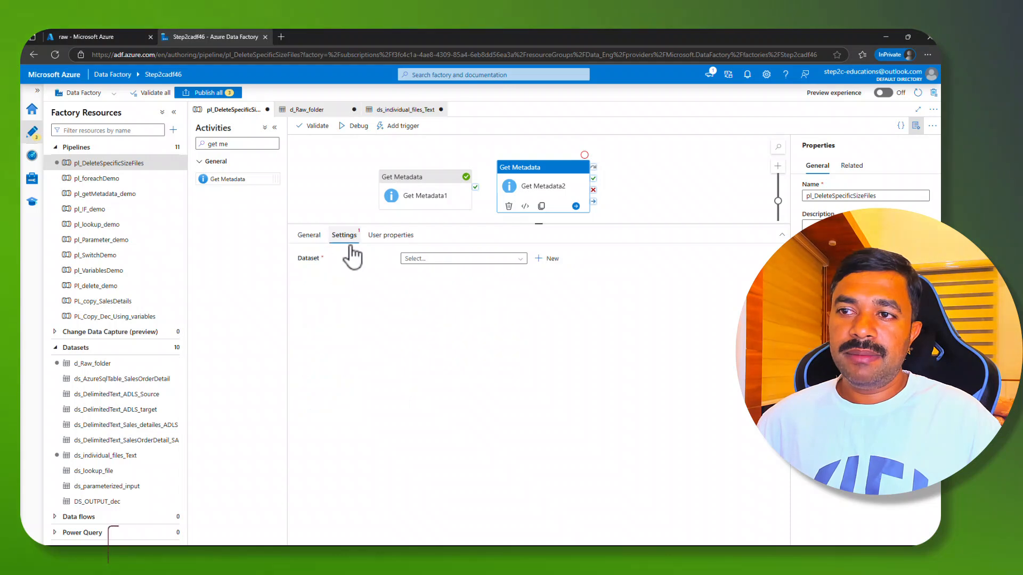
click(429, 259)
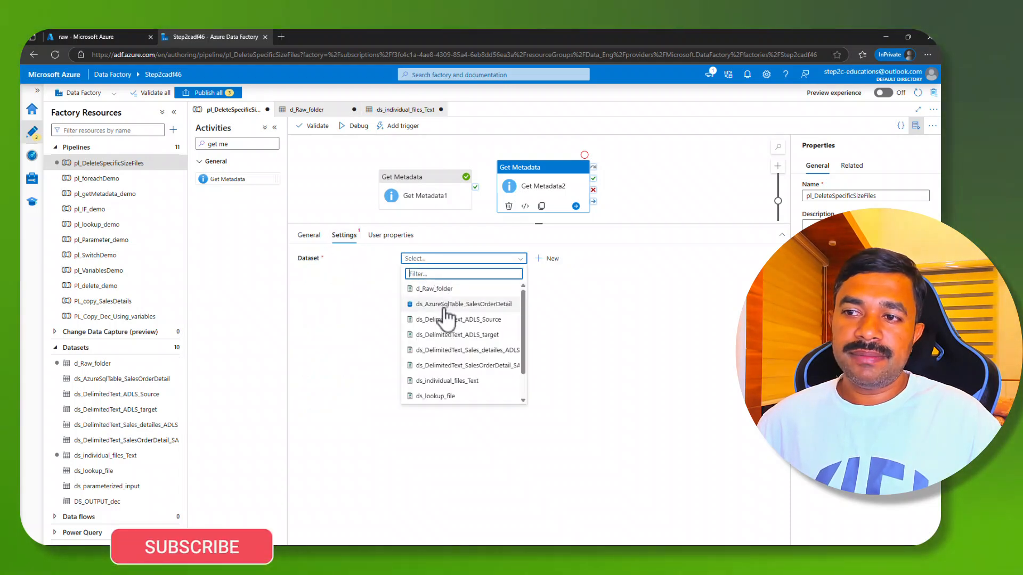
click(442, 381)
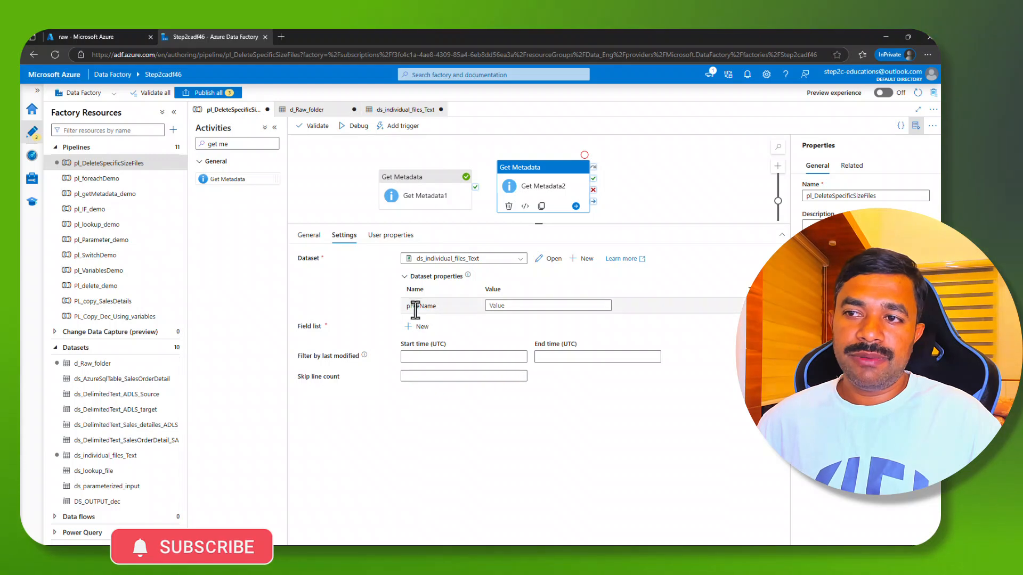
Copy the first file's name from the raw container in the Azure portal and set the dataset's pFileName value to Department.csv
click(89, 38)
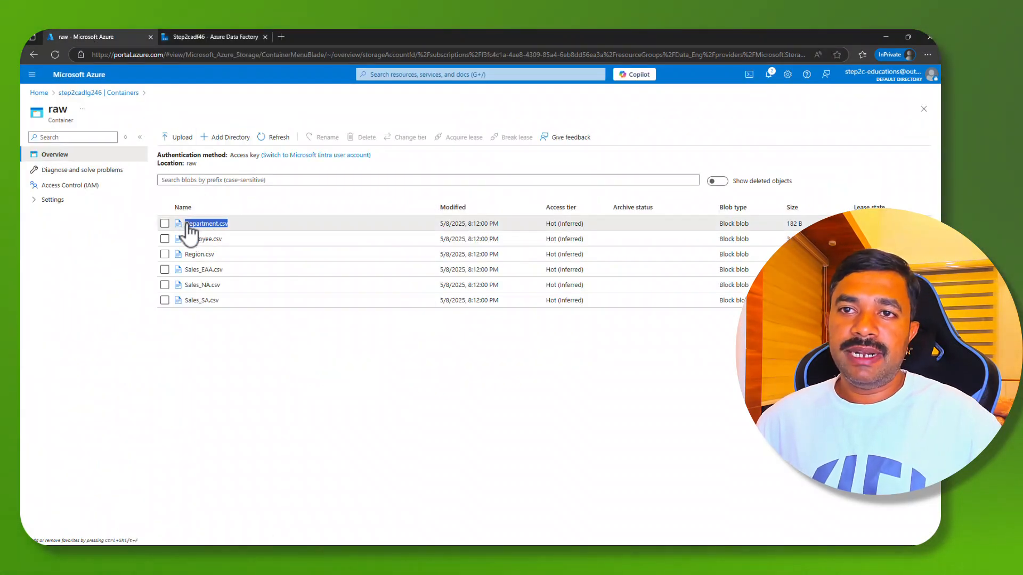
click(199, 37)
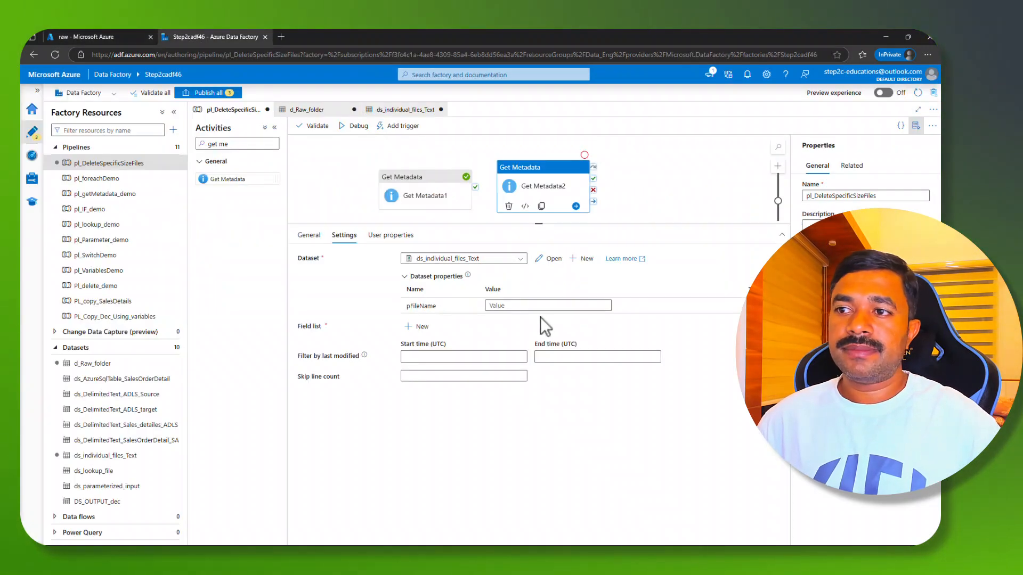
click(547, 305)
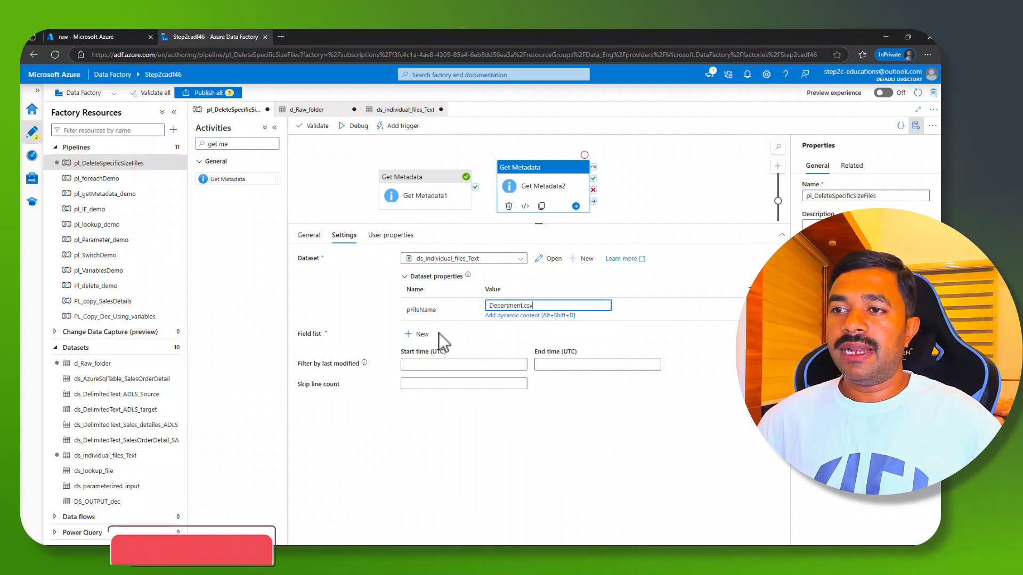
Add Column count and Size arguments to the second Get Metadata activity's field list
click(420, 334)
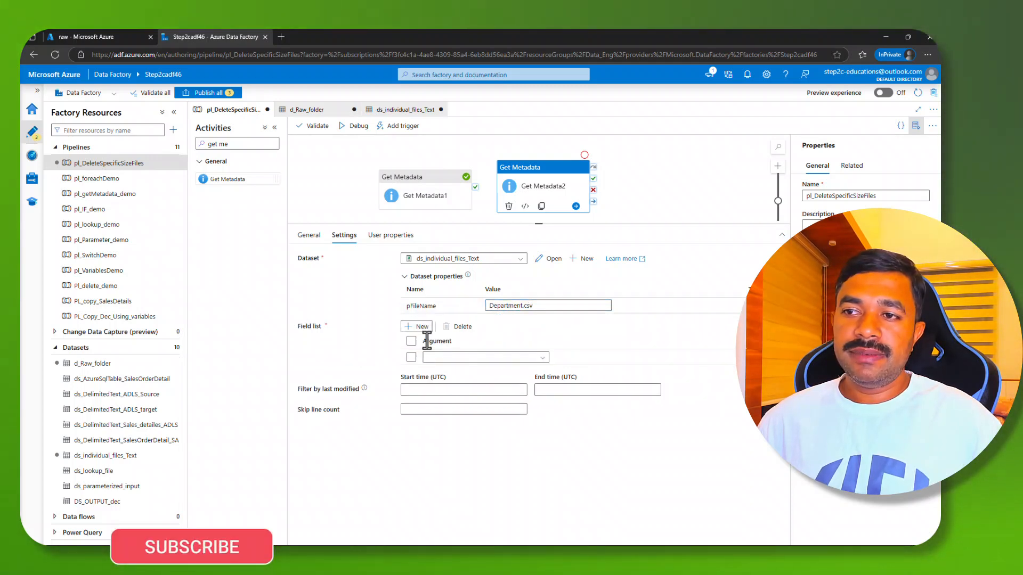
click(445, 357)
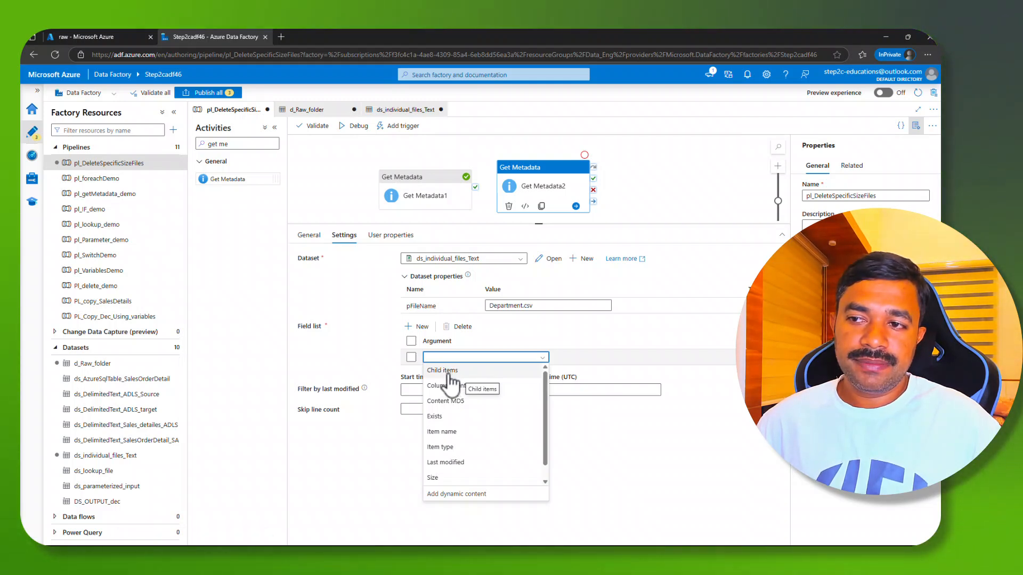
click(447, 385)
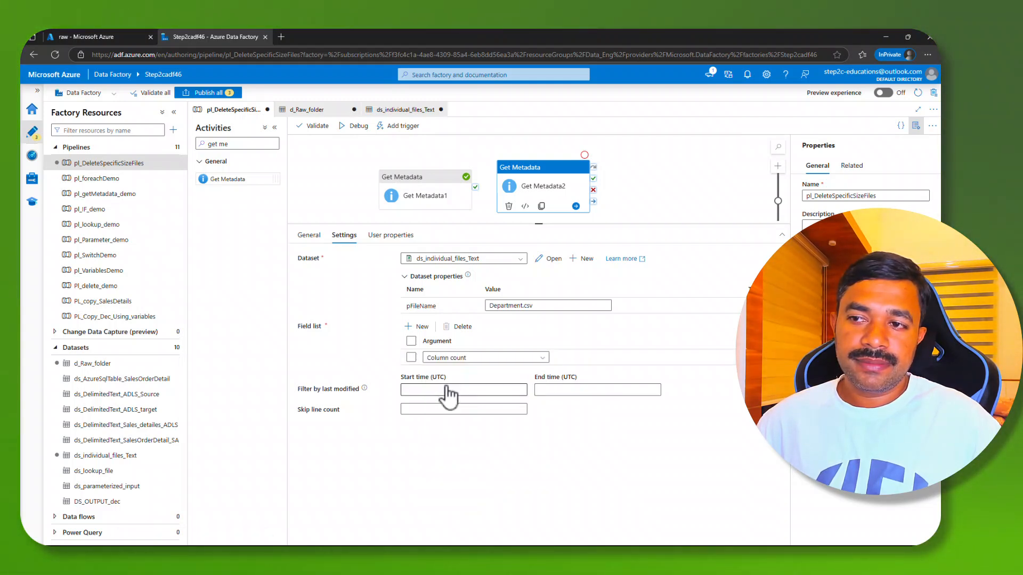
click(421, 328)
click(448, 374)
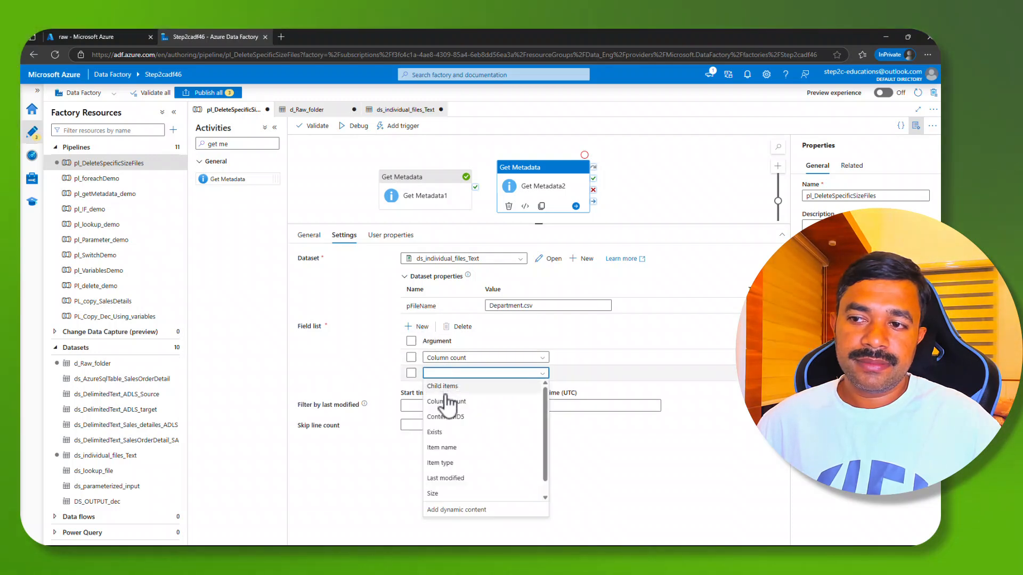
click(432, 494)
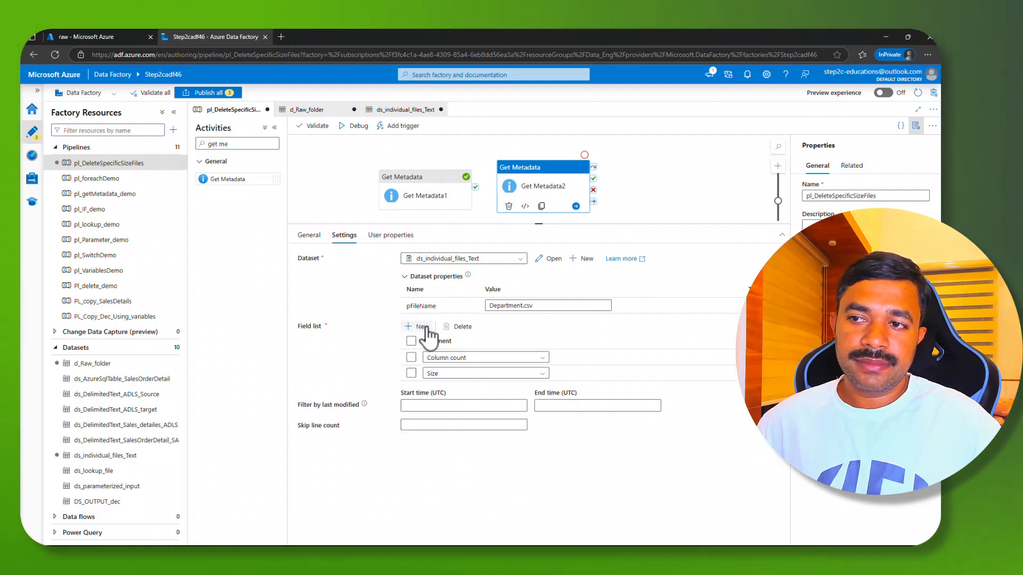
Add Last modified and Structure arguments to the second Get Metadata activity's field list
click(424, 327)
click(446, 390)
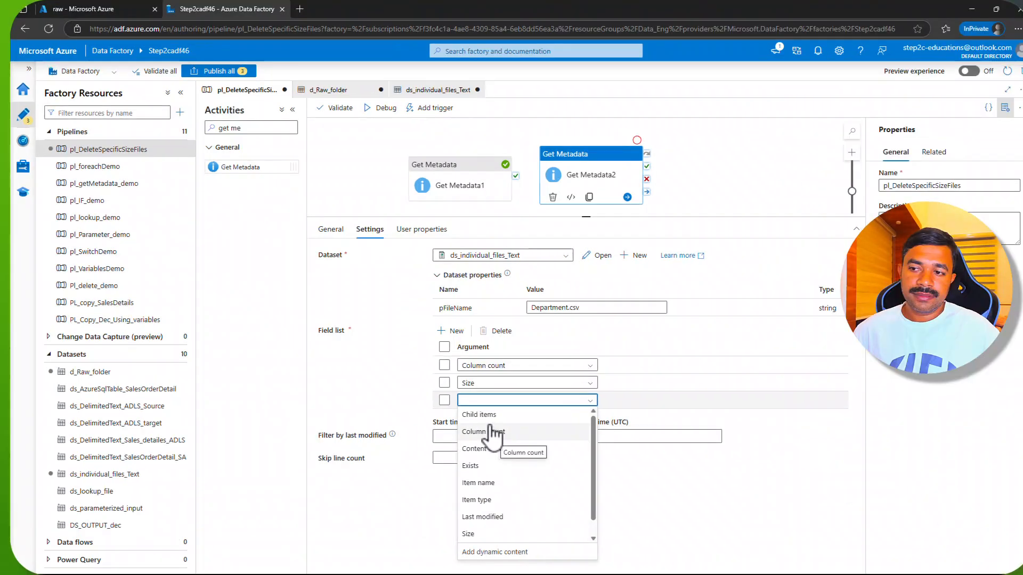
scroll(486, 474, down, 1)
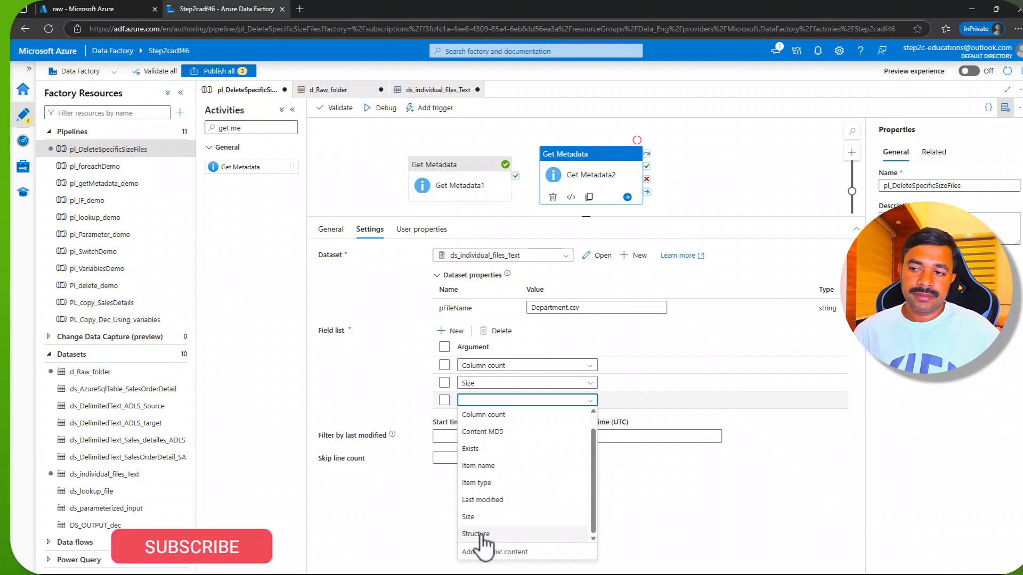
click(481, 500)
click(453, 331)
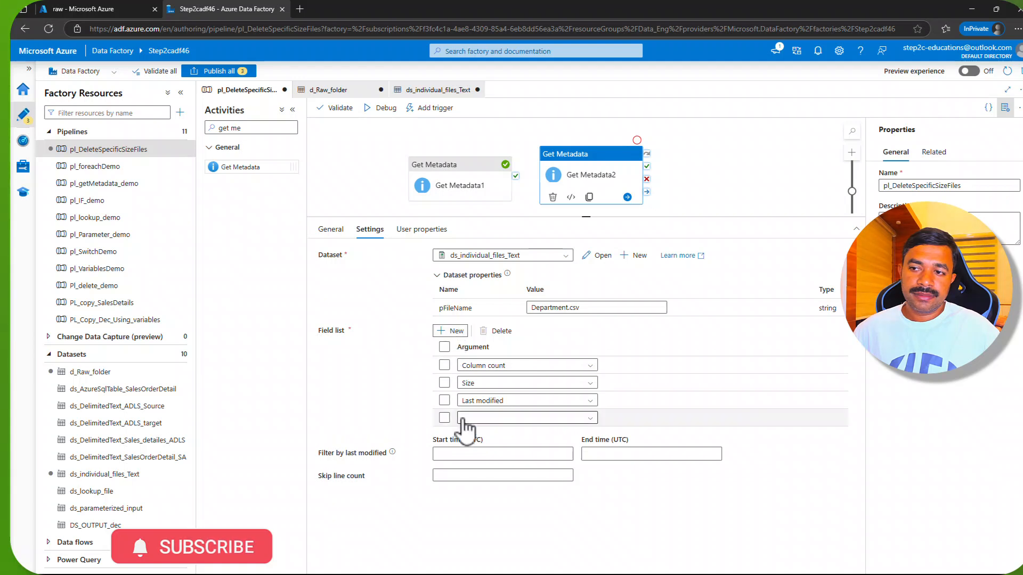
click(471, 419)
scroll(482, 525, down, 2)
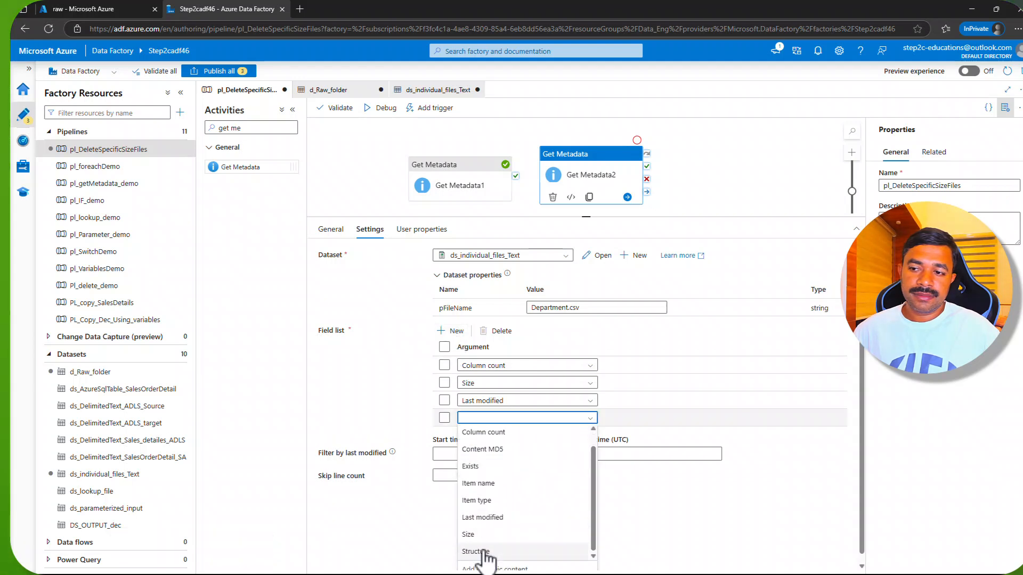
click(486, 551)
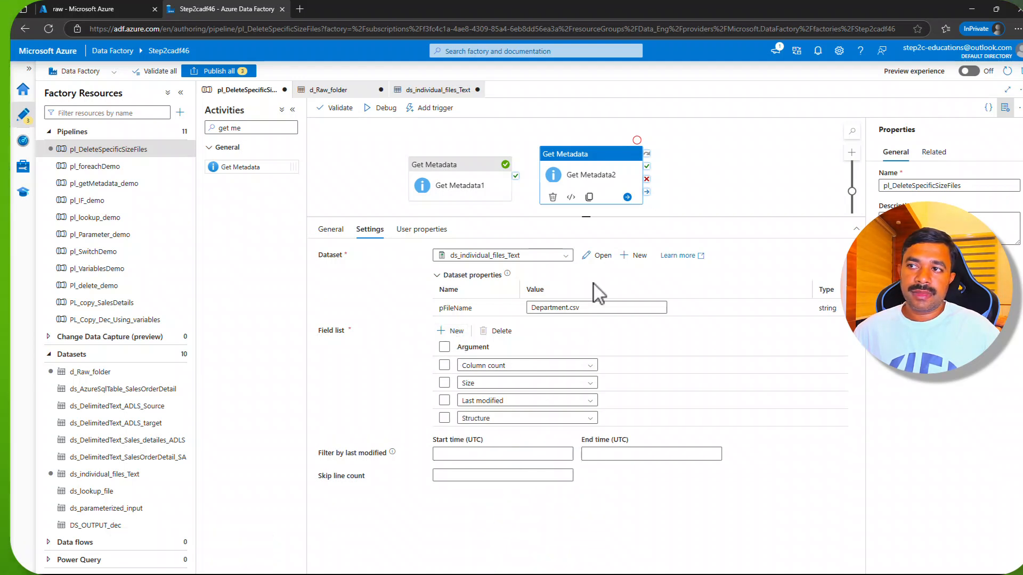
Link the first Get Metadata activity to the second on success and rename the first one Get Metadata folder
click(516, 178)
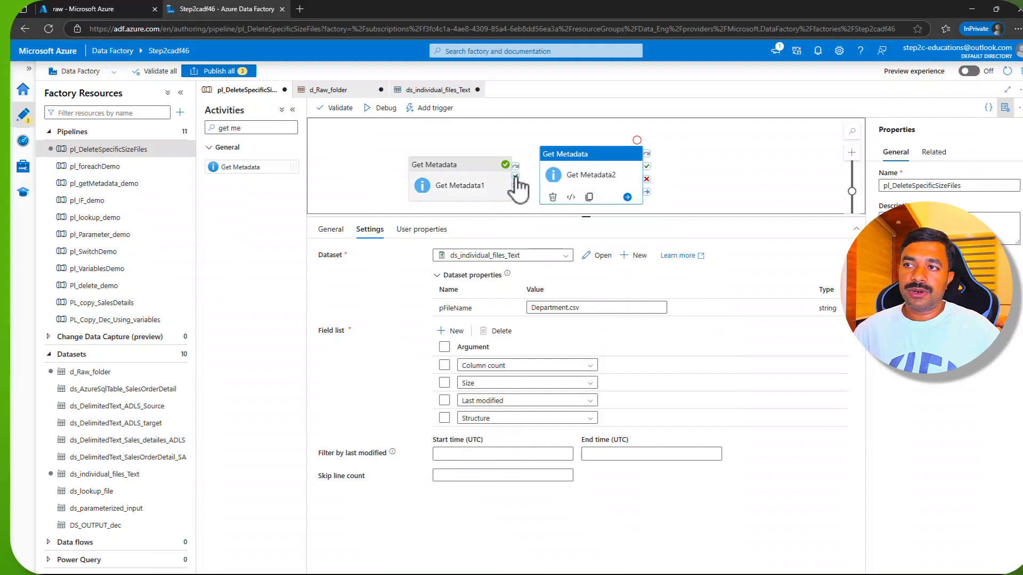
drag(516, 178, 554, 180)
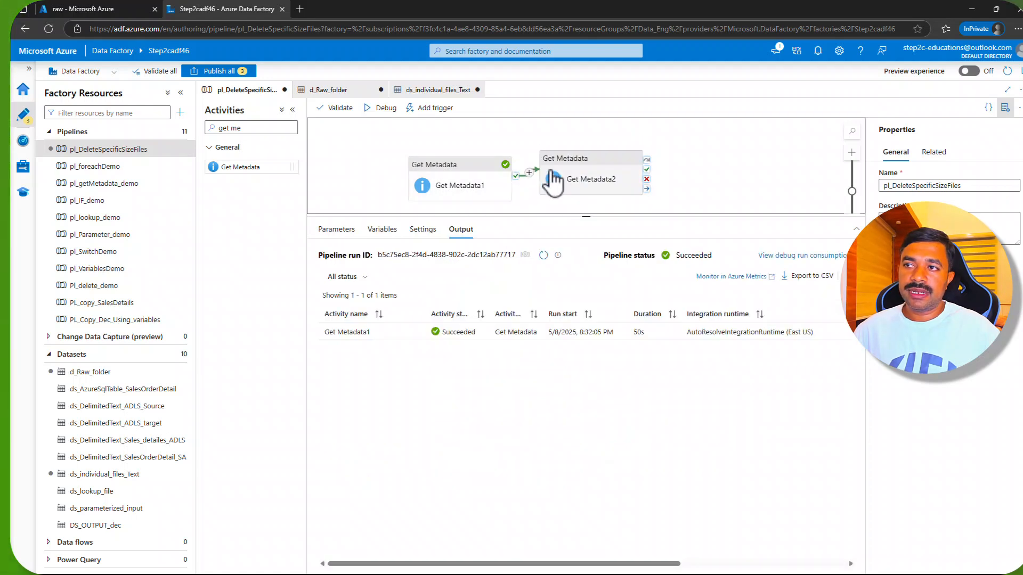
click(477, 177)
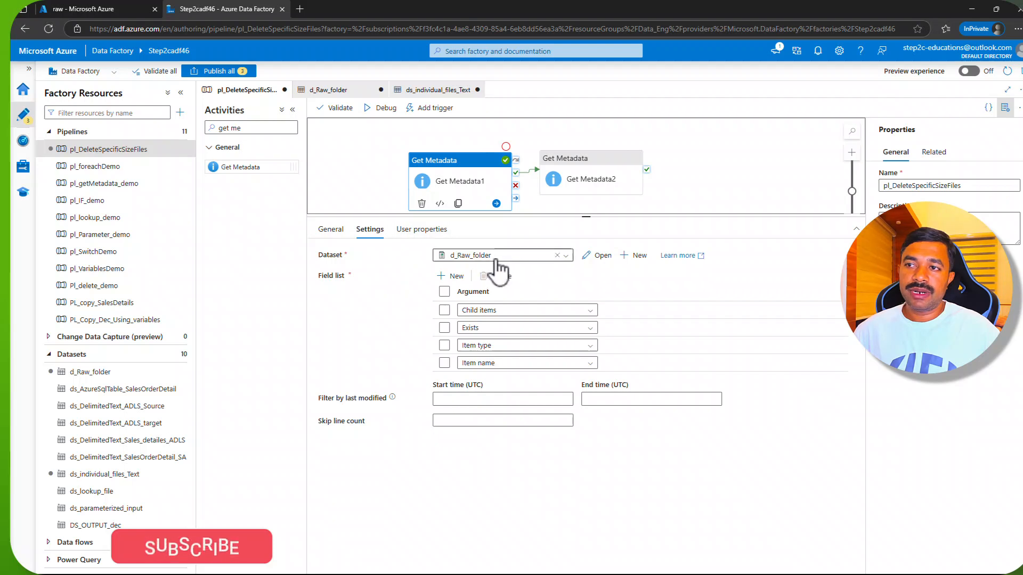
click(329, 230)
click(500, 255)
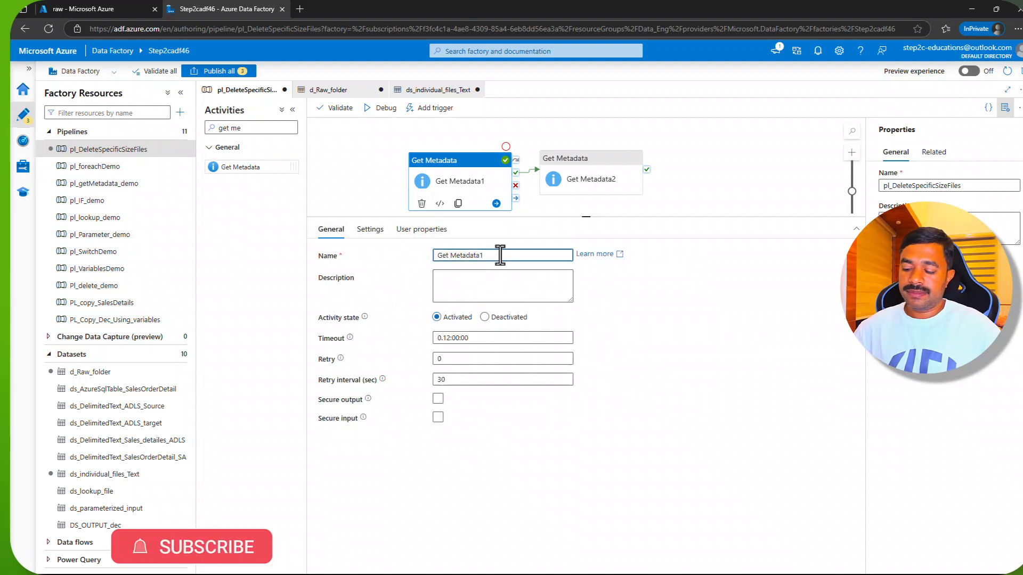
text(f)
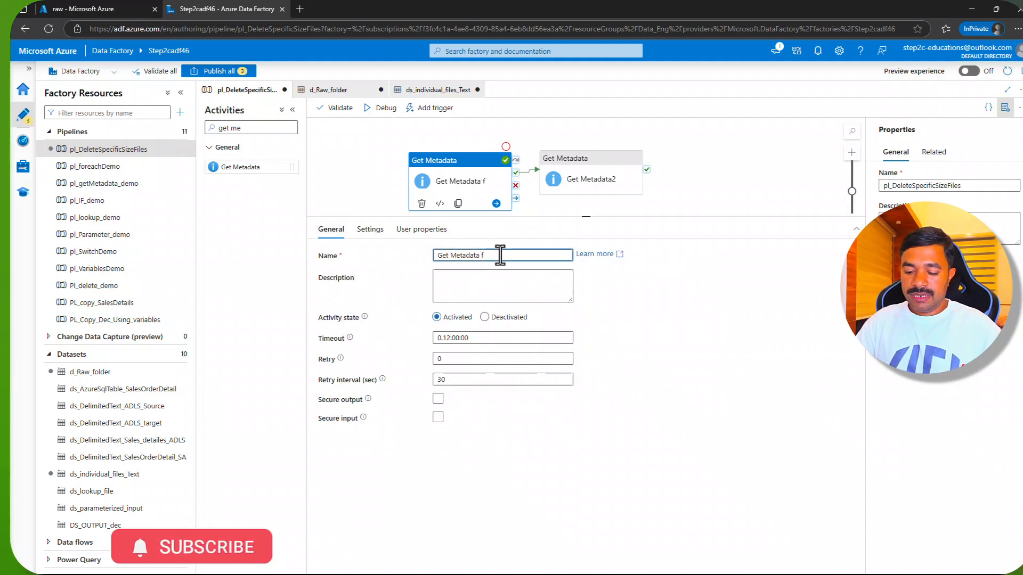
text(olde)
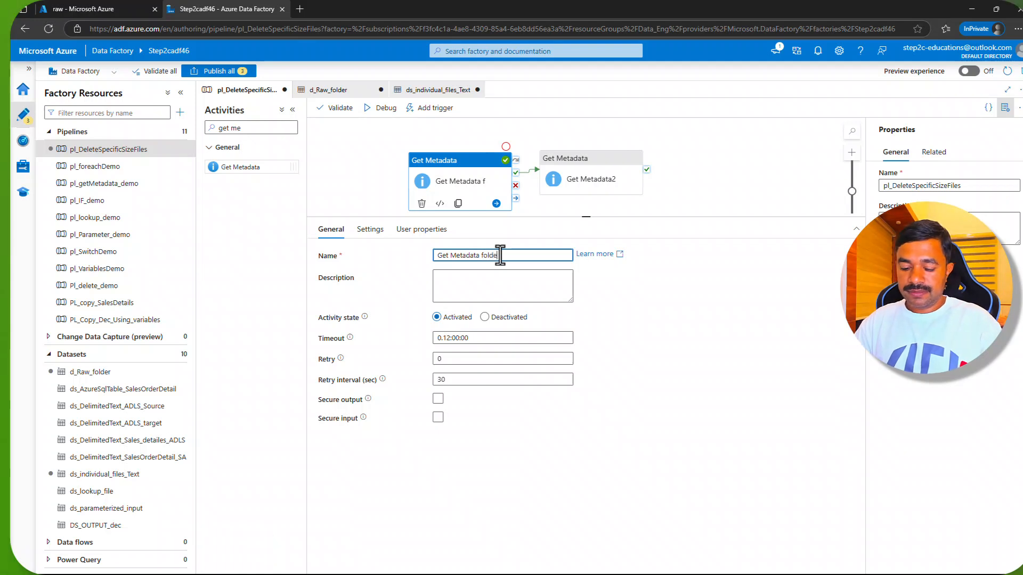
text(r)
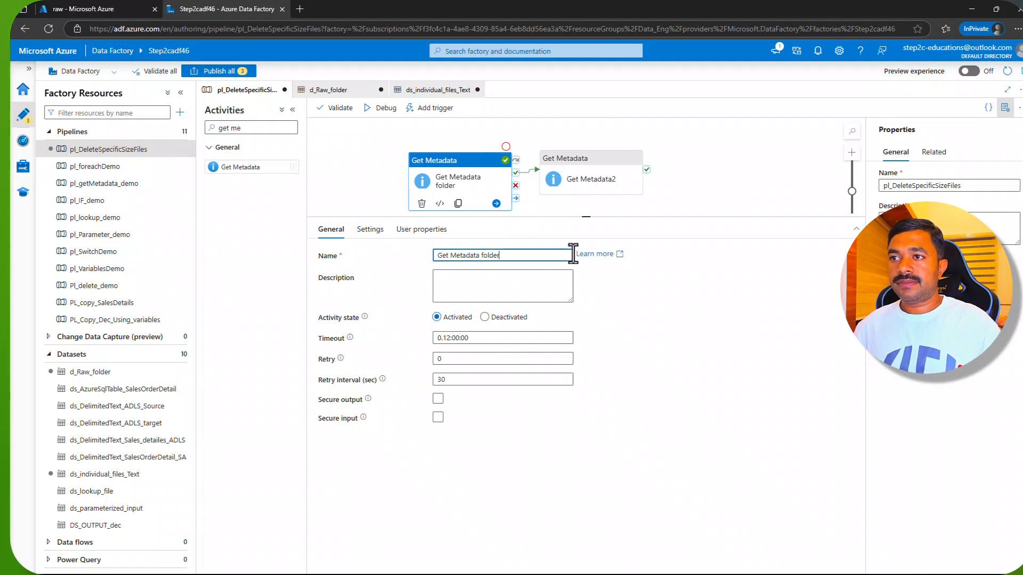
Rename the second Get Metadata activity to Get Metadata file
click(577, 171)
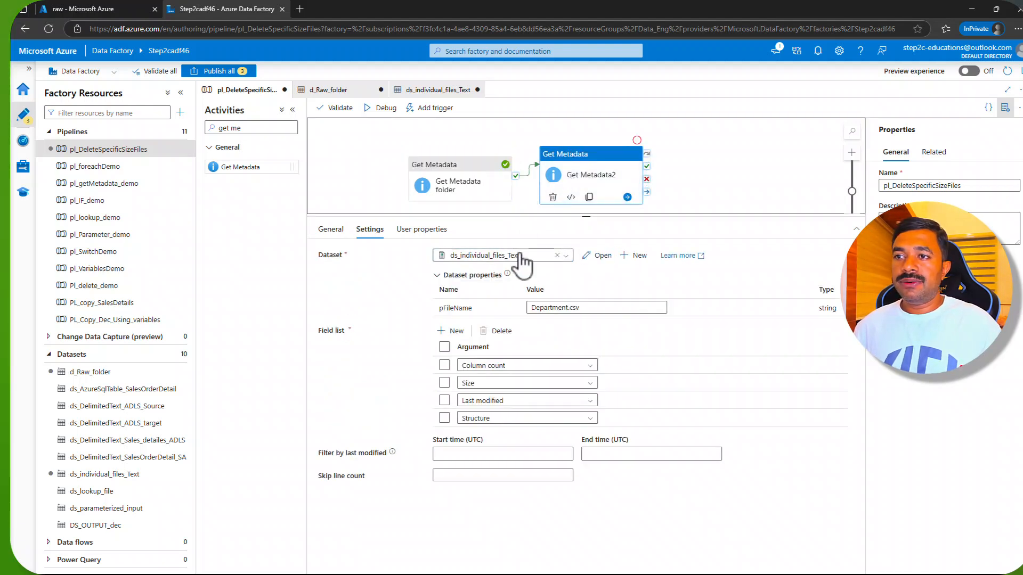
click(334, 230)
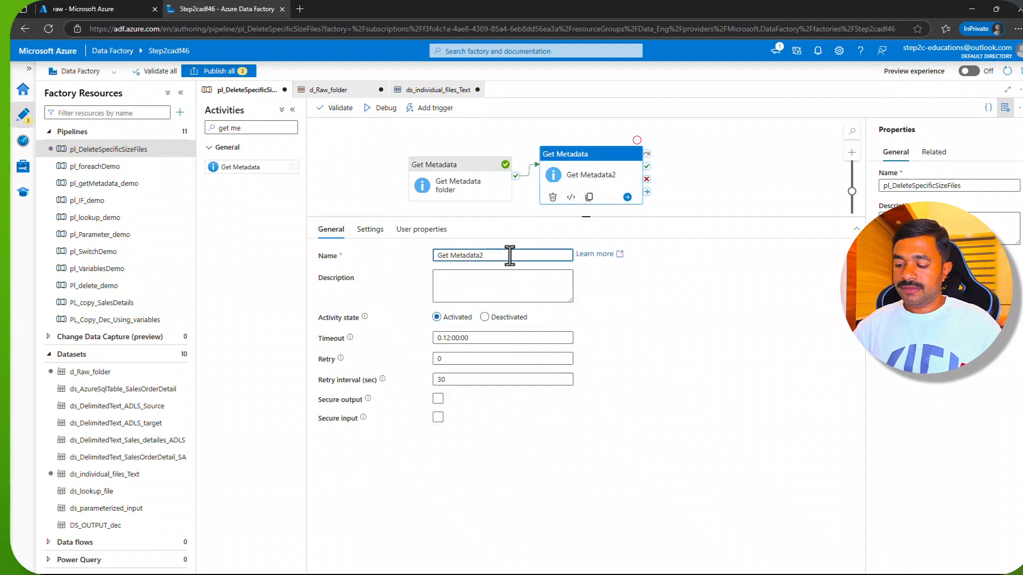
key(BackSpace)
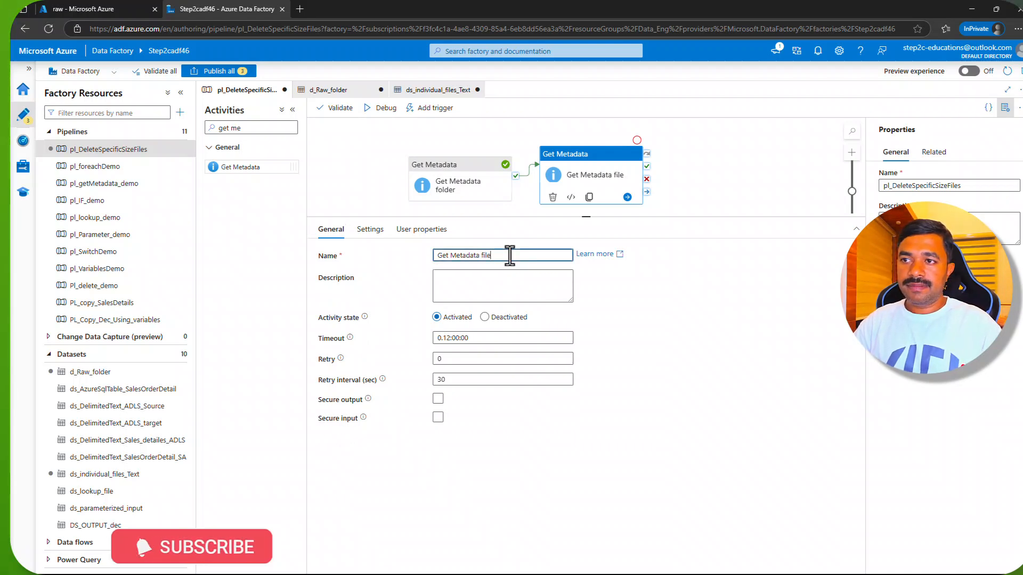
text(file)
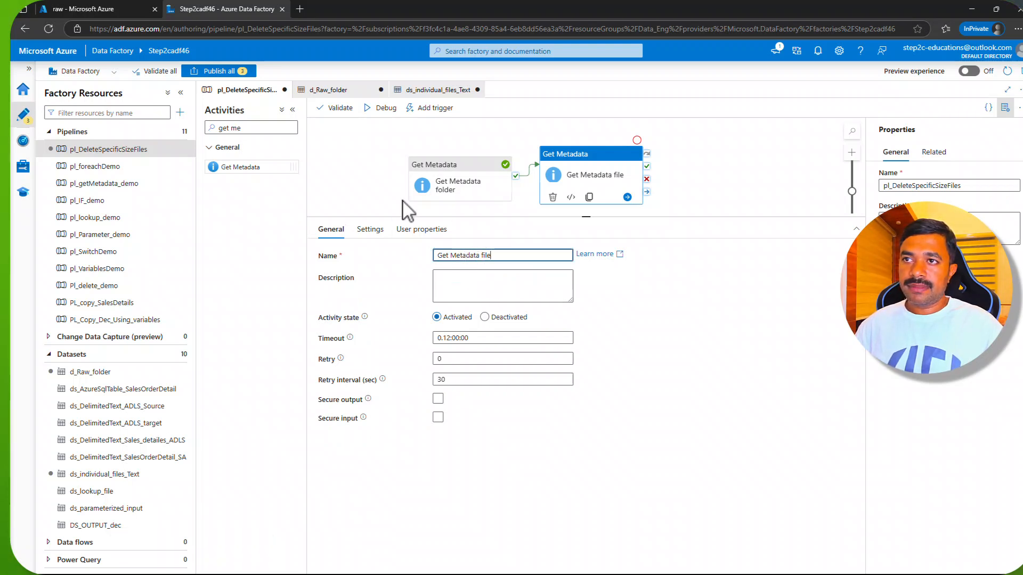
Run the pipeline in debug mode and inspect the size and last-modified values in the Get Metadata file activity's output
click(374, 108)
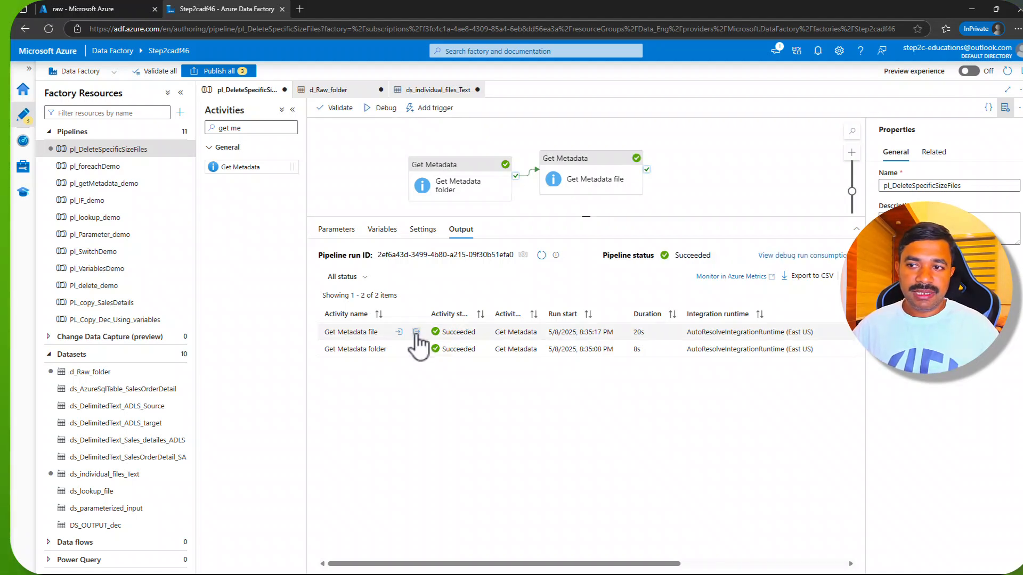
click(416, 332)
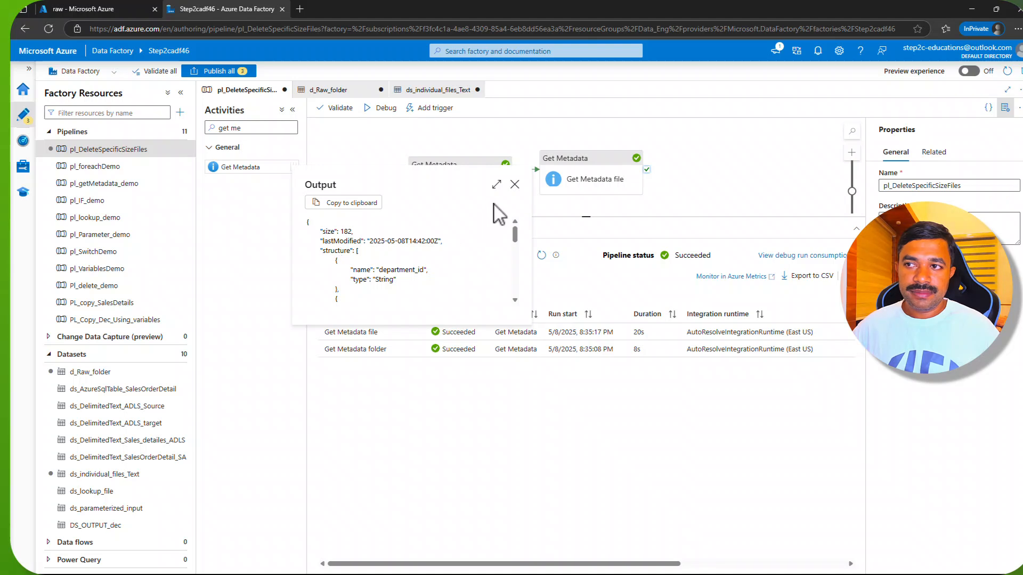
click(496, 185)
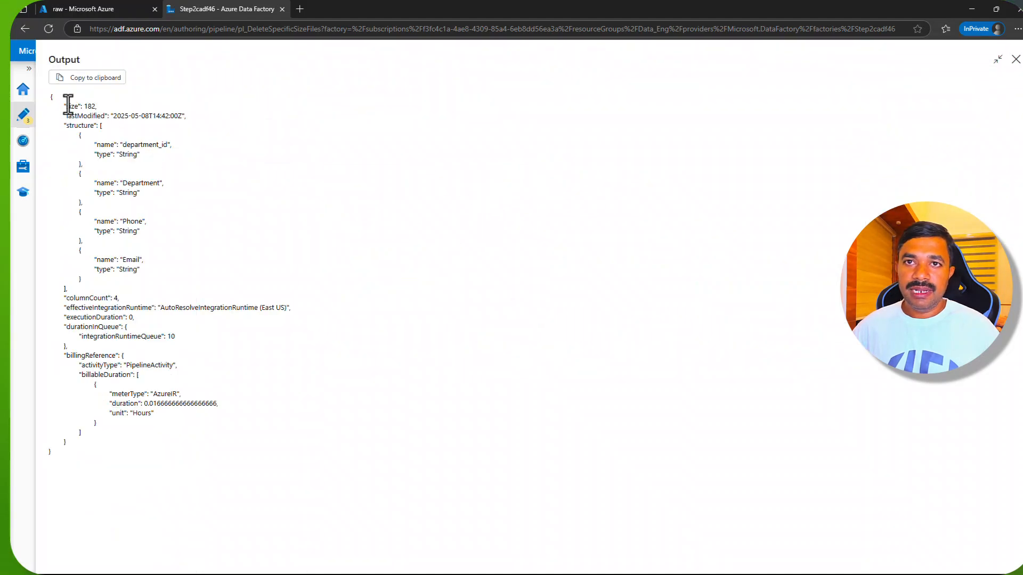
double_click(88, 106)
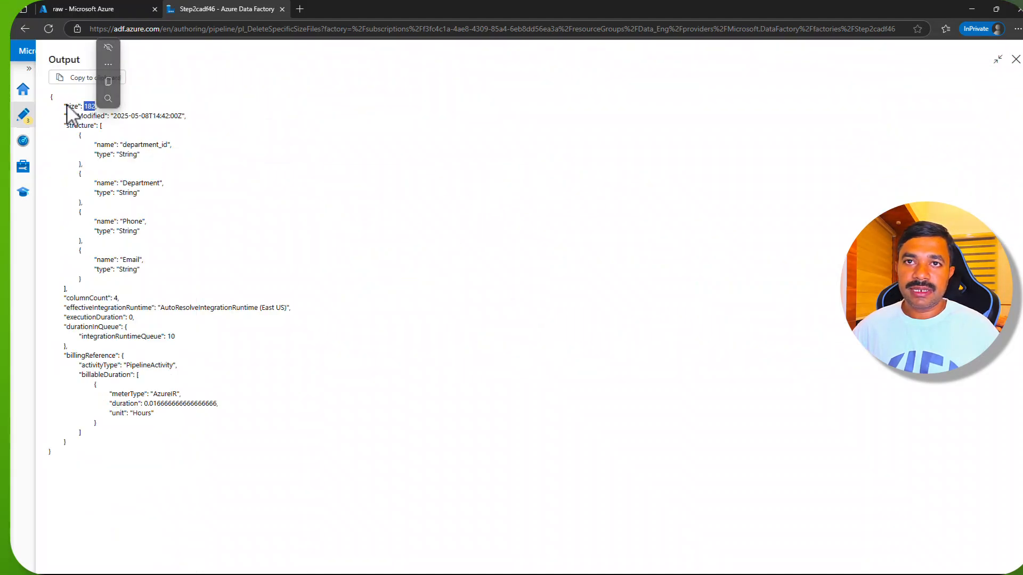
click(126, 117)
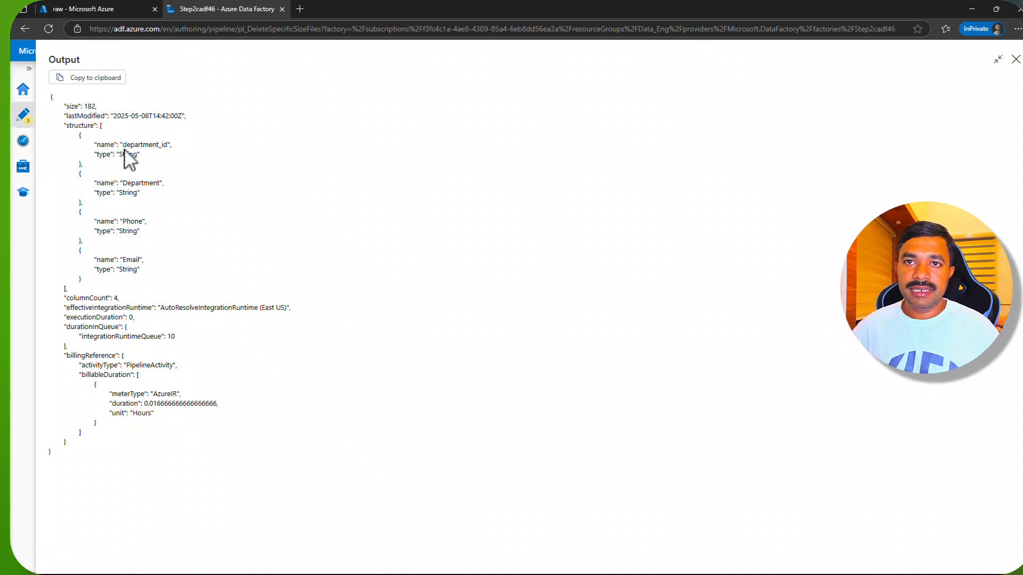
click(1015, 60)
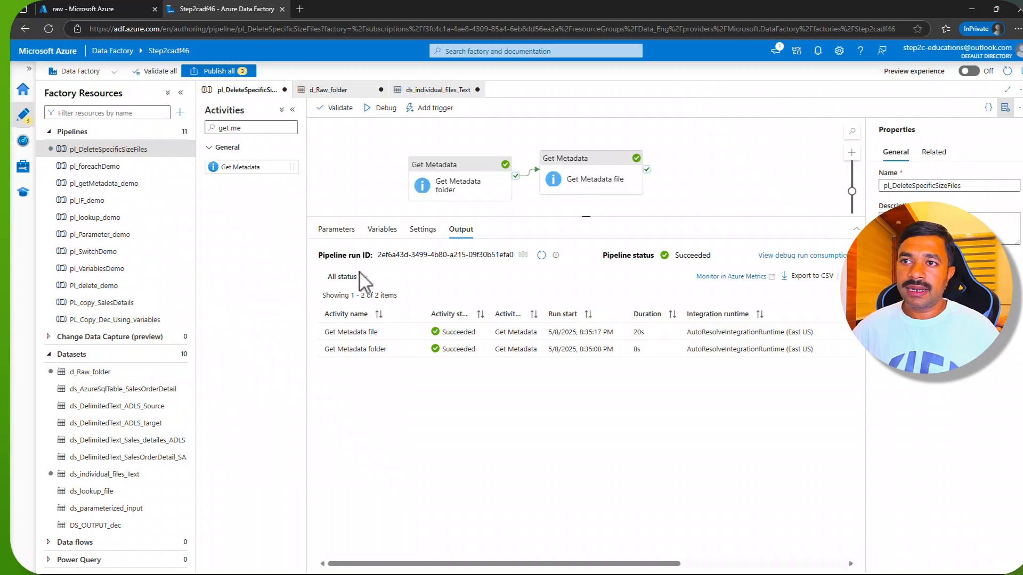
Add a blank argument row to the Get Metadata file activity's field list
click(582, 178)
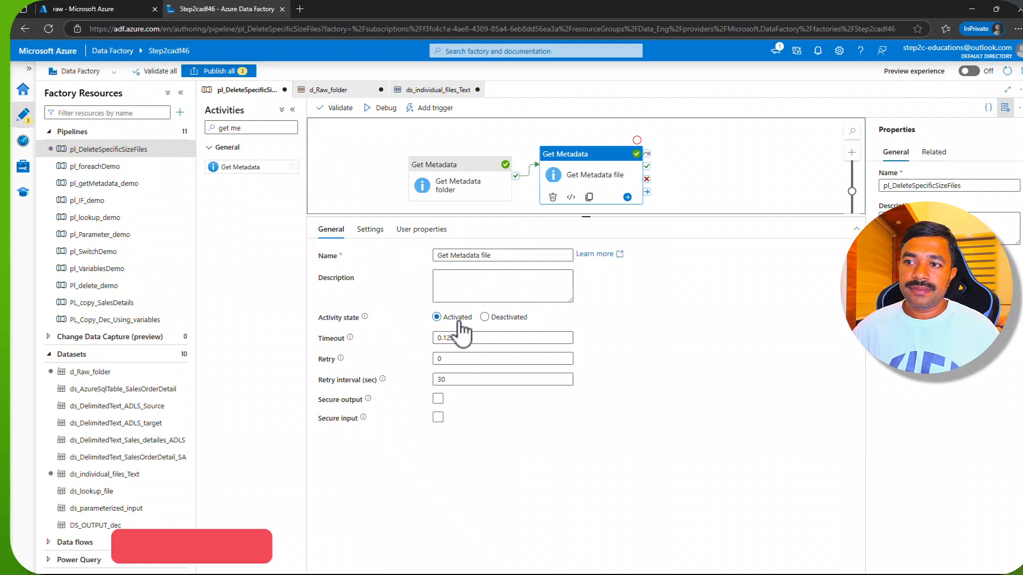
click(369, 229)
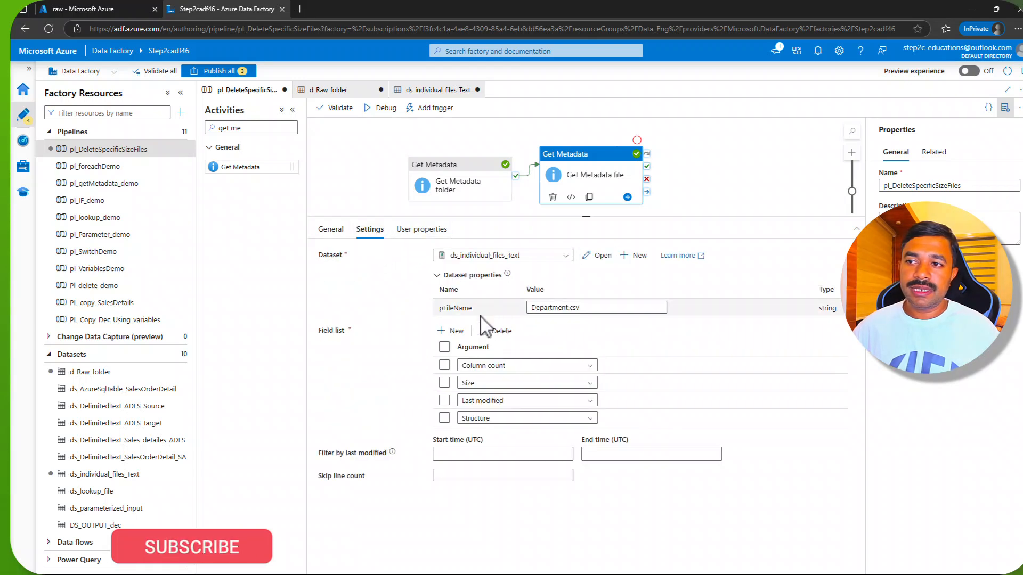
click(451, 332)
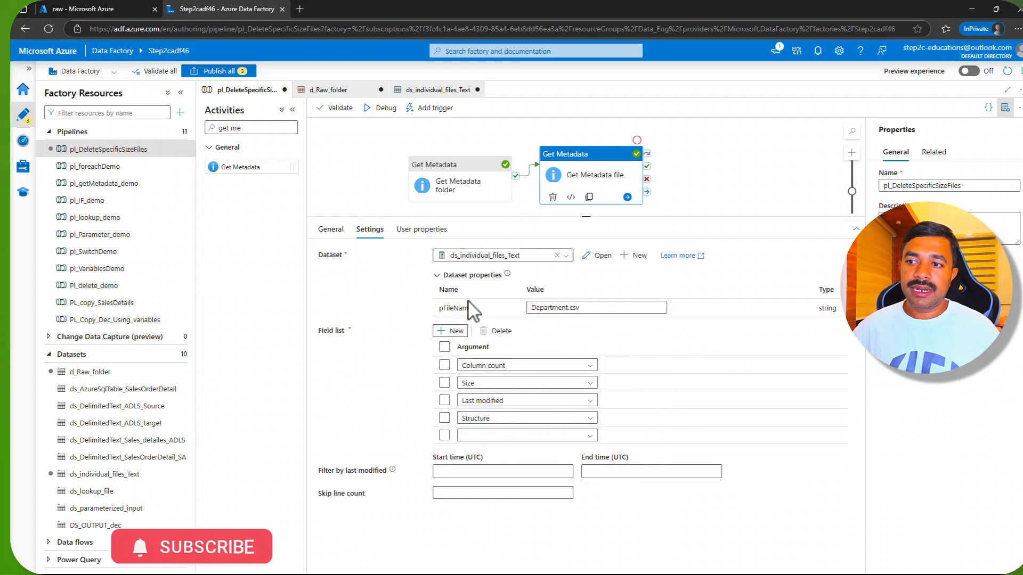
click(361, 184)
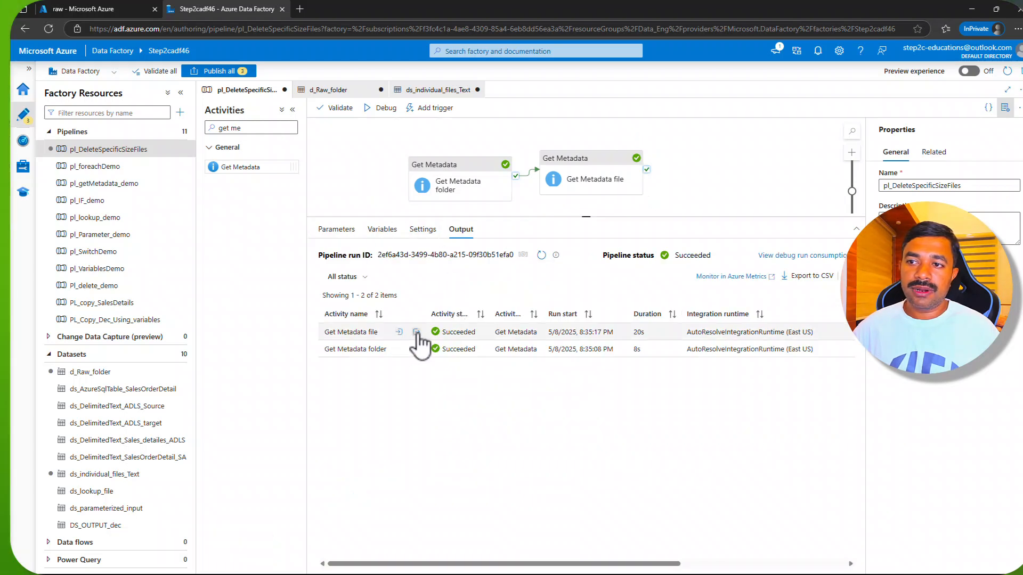
Examine the column count and the structure's column names in the Get Metadata file activity's run output
click(398, 332)
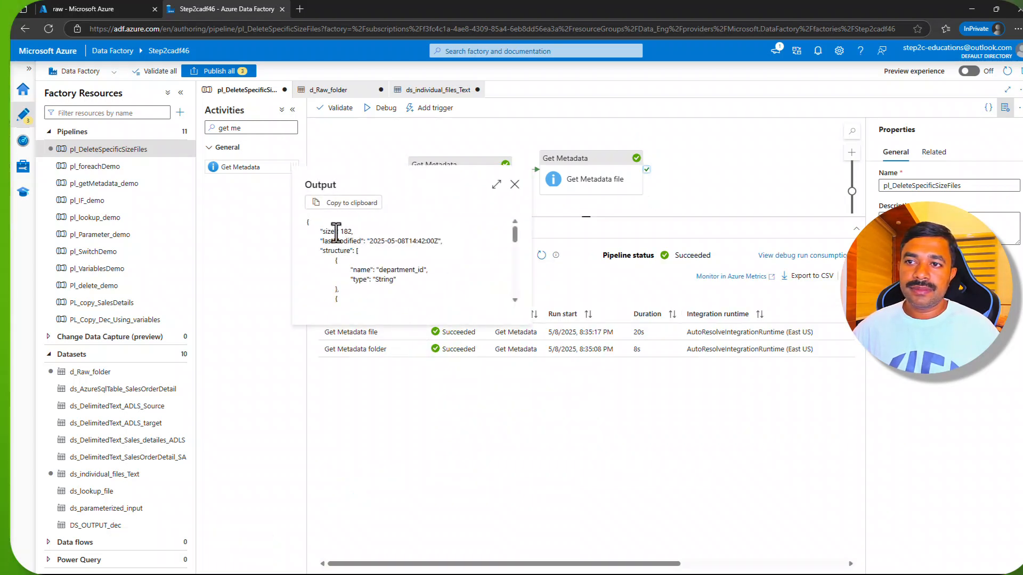
scroll(369, 238, down, 8)
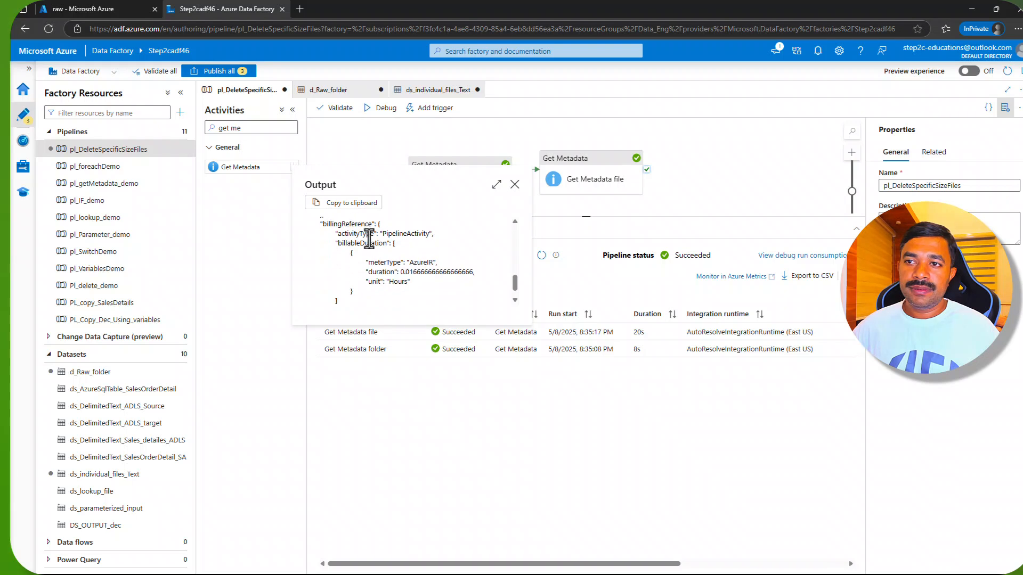
scroll(369, 238, up, 2)
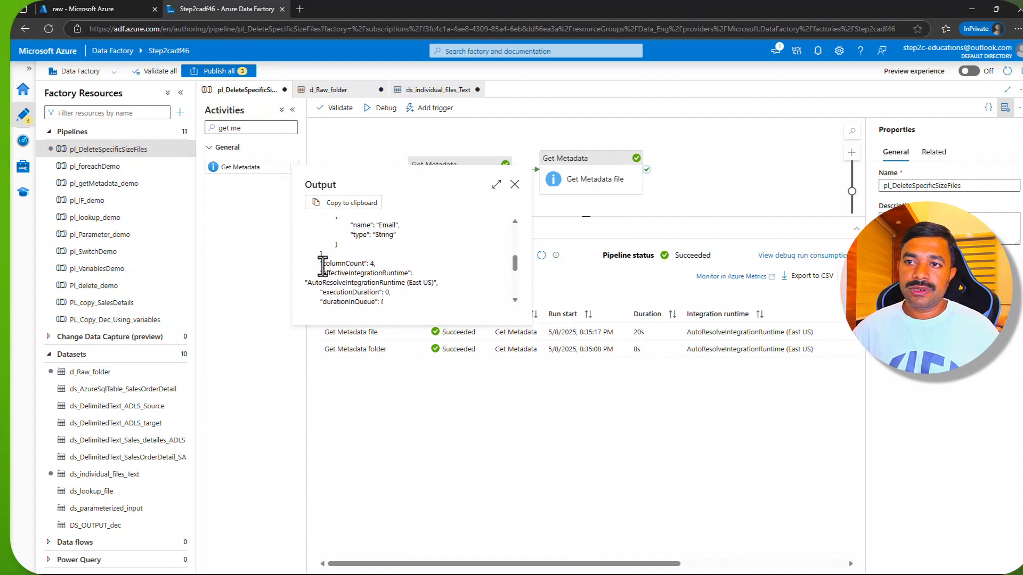
drag(332, 265, 373, 271)
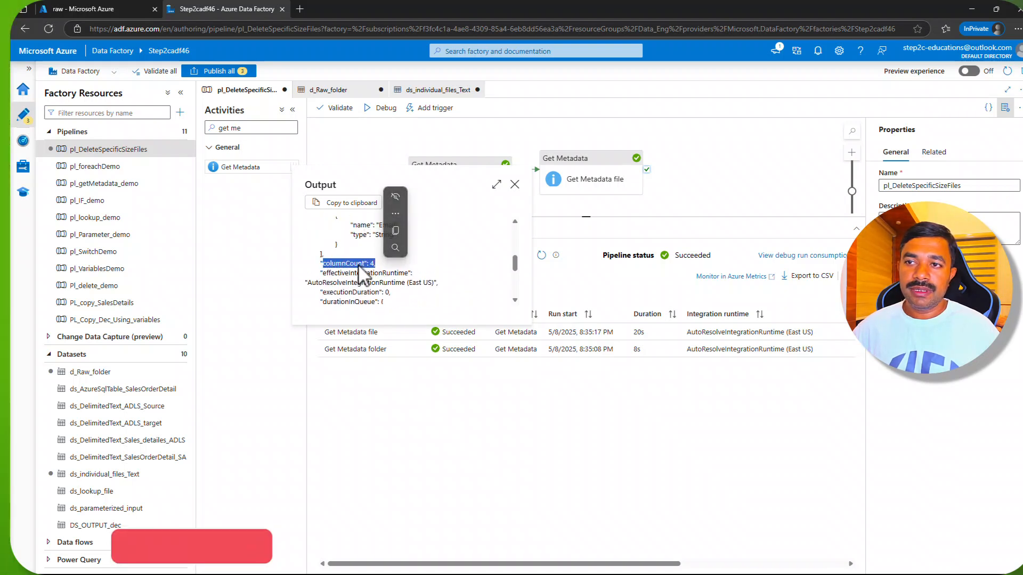
double_click(372, 263)
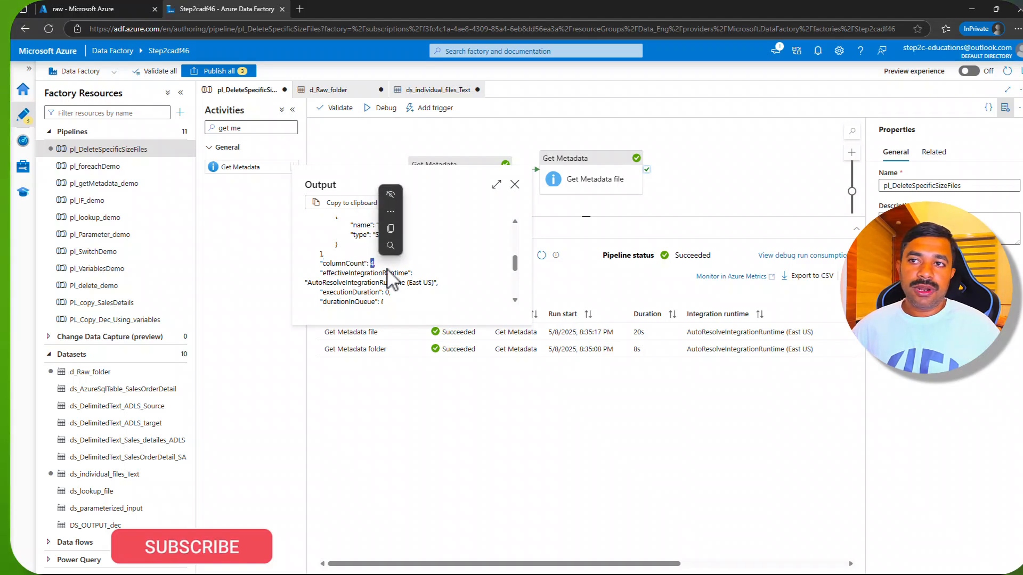
scroll(422, 228, up, 3)
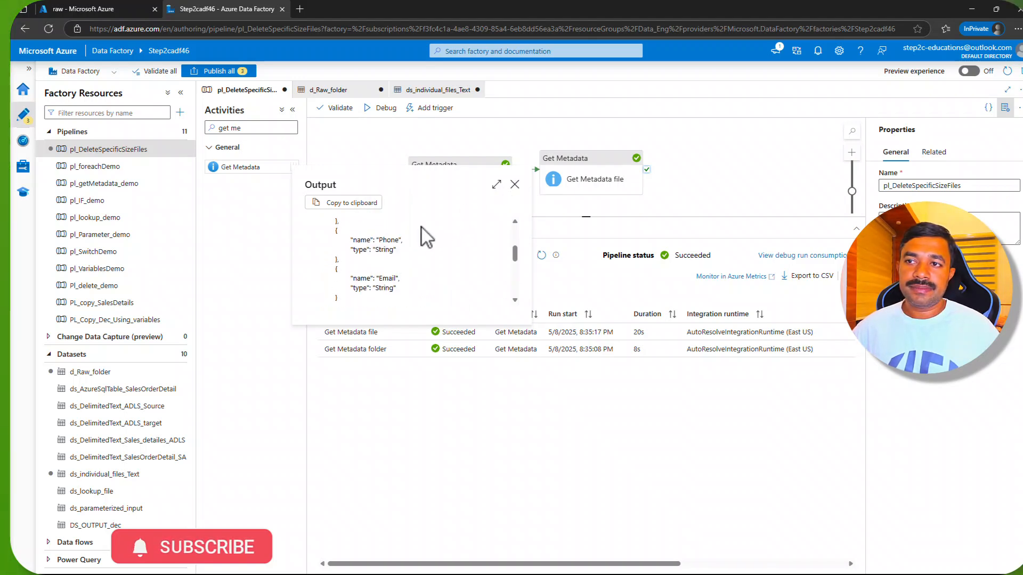
scroll(422, 228, up, 3)
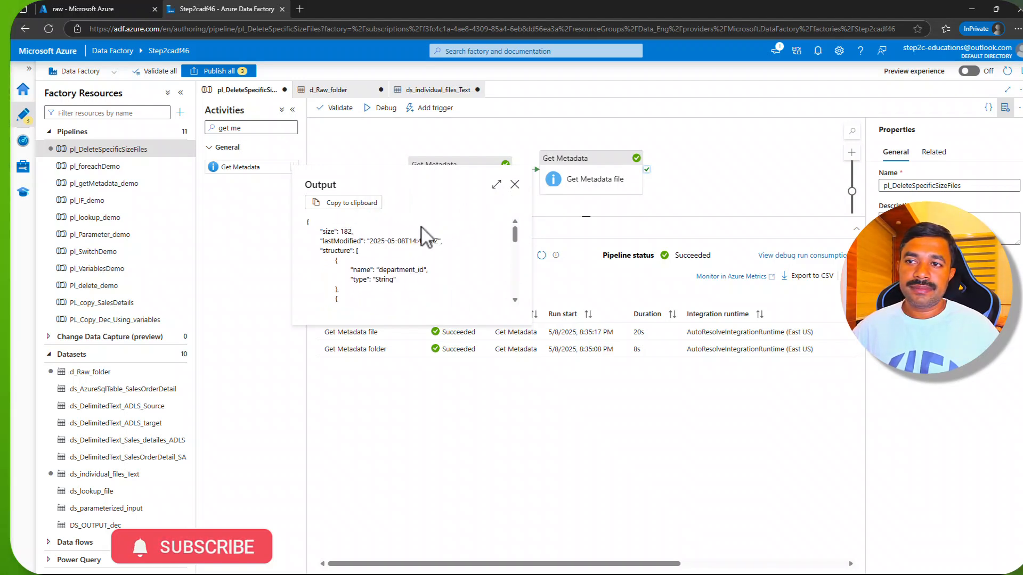
double_click(395, 268)
scroll(407, 282, down, 1)
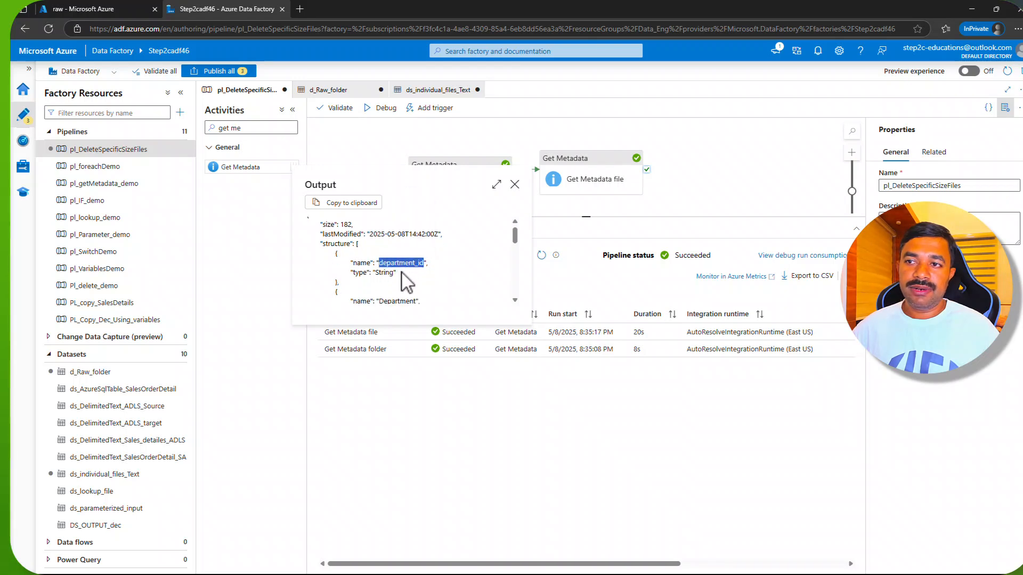
scroll(388, 292, down, 2)
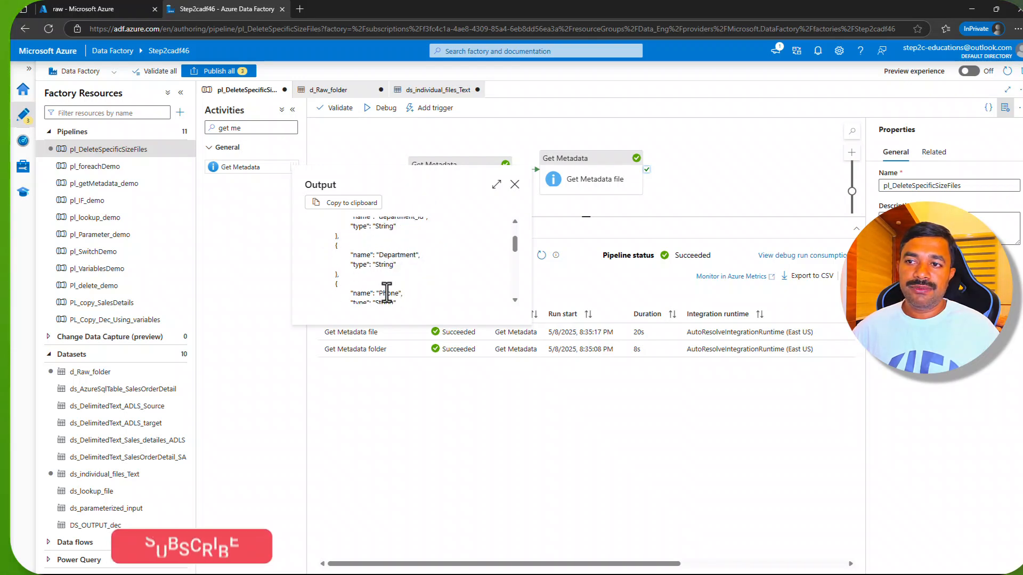
double_click(388, 293)
scroll(408, 288, down, 2)
double_click(387, 278)
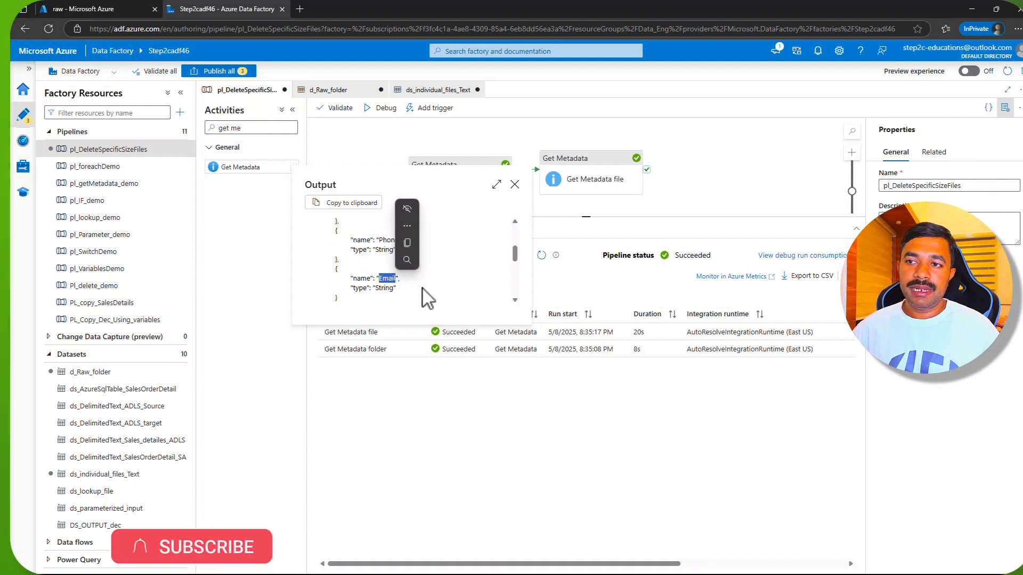
scroll(423, 289, down, 2)
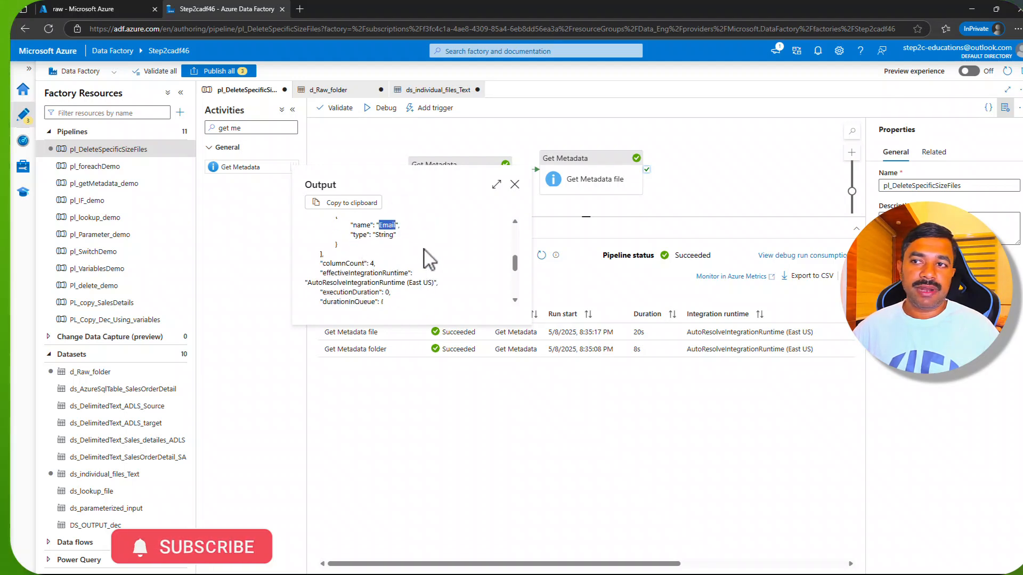
click(515, 185)
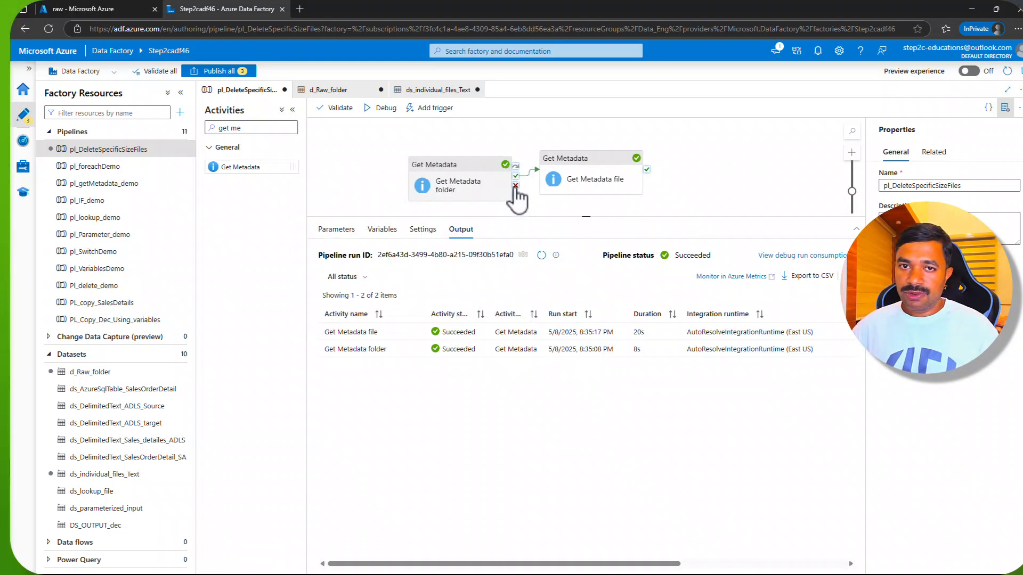